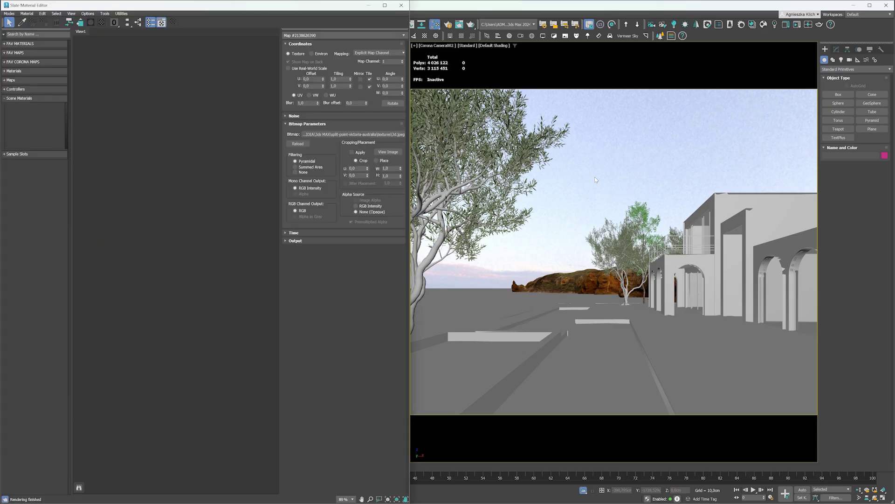
Step: Create a CoronaPhysicalMtl with the Water preset and assign it to the ground
left_click(14, 70)
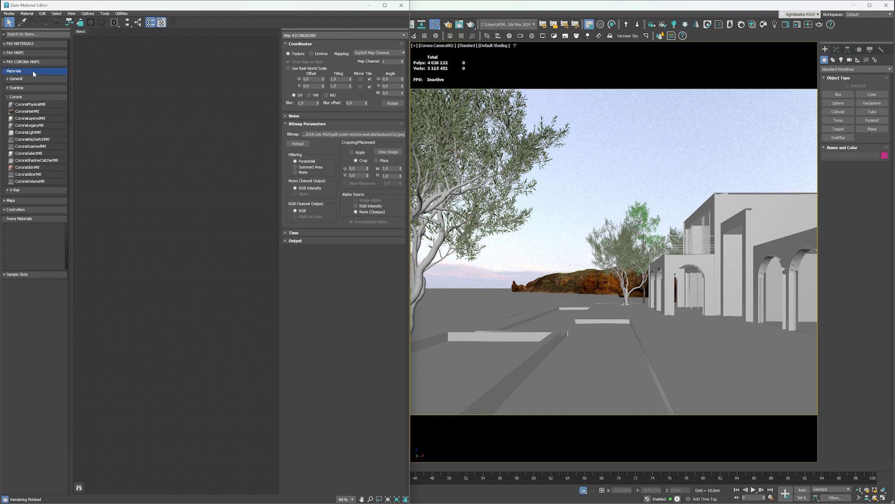
left_click(42, 105)
left_click_drag(53, 113, 202, 153)
double_click(206, 155)
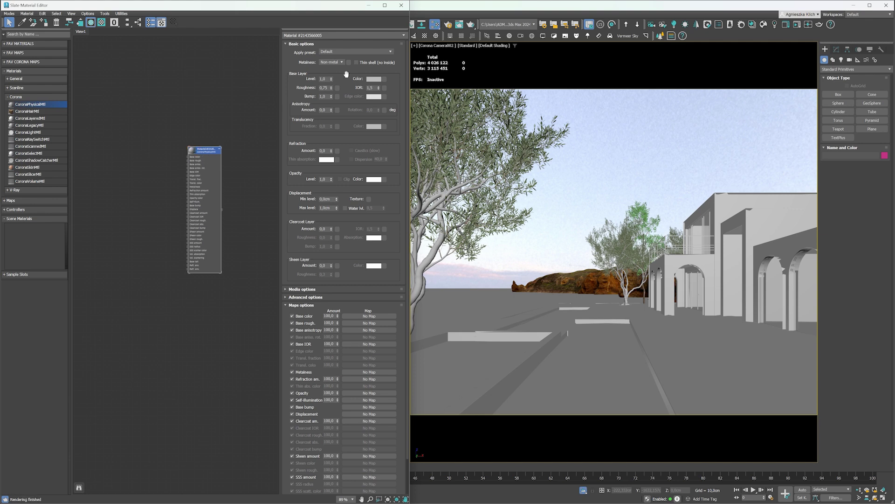
left_click(353, 51)
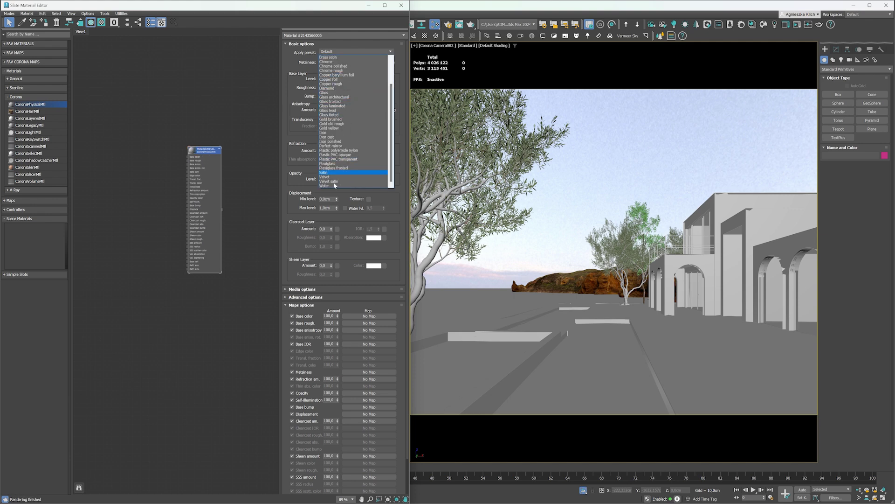
left_click(325, 186)
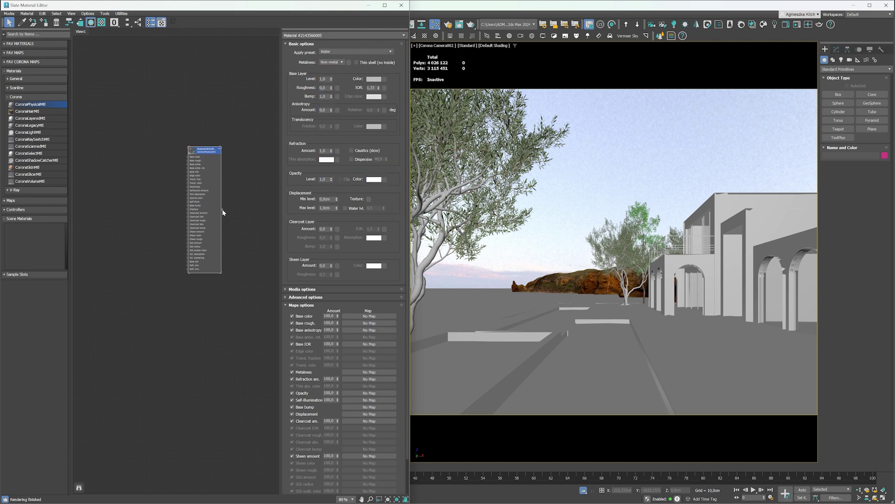
left_click_drag(222, 212, 474, 306)
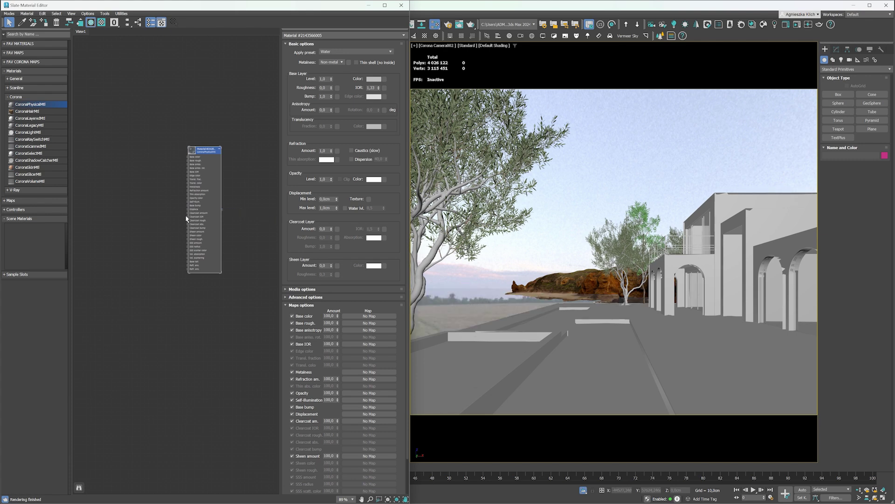
Step: Plug a PhoenixFDOceanTex map into the water material's Displace input
scroll(186, 218, "up", 6)
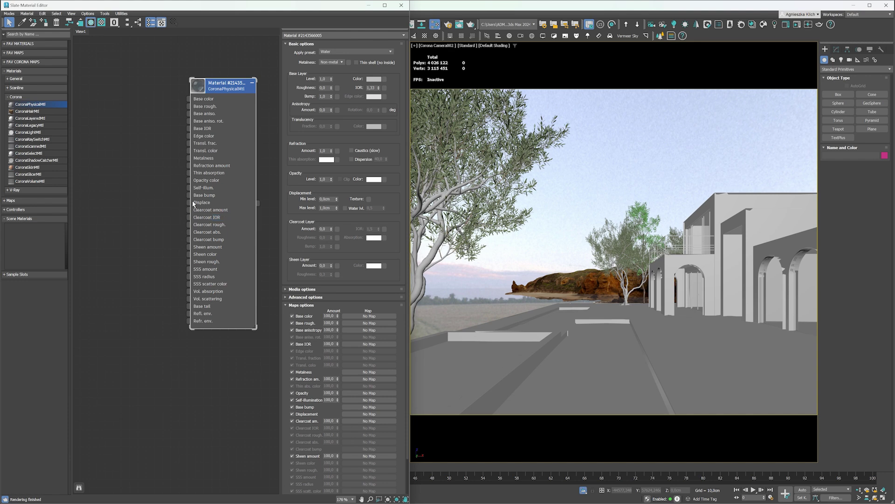
left_click_drag(188, 202, 151, 210)
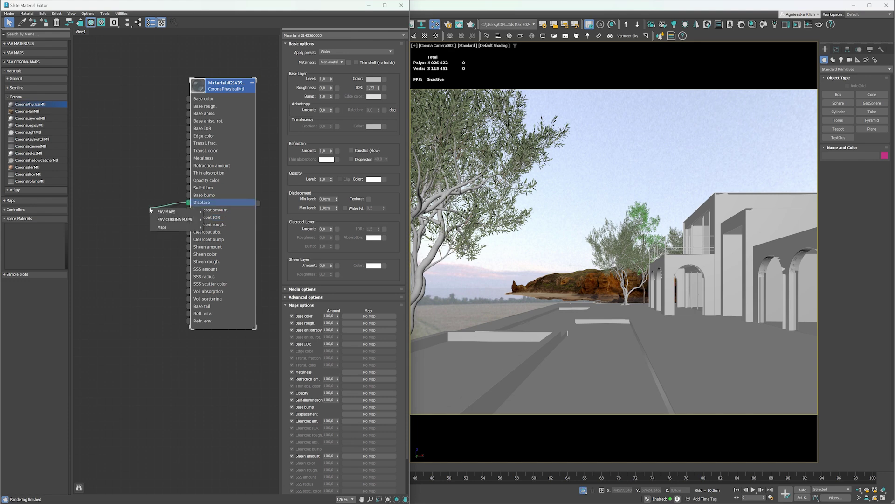
mouse_move(162, 227)
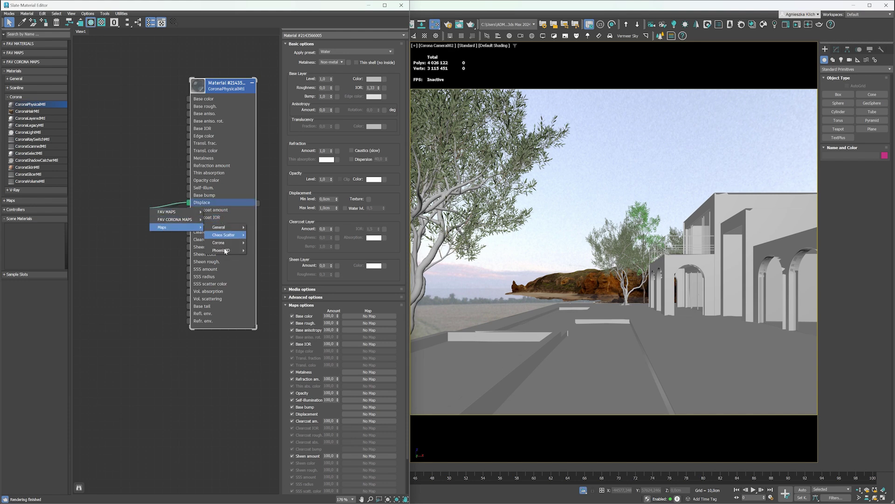
mouse_move(225, 251)
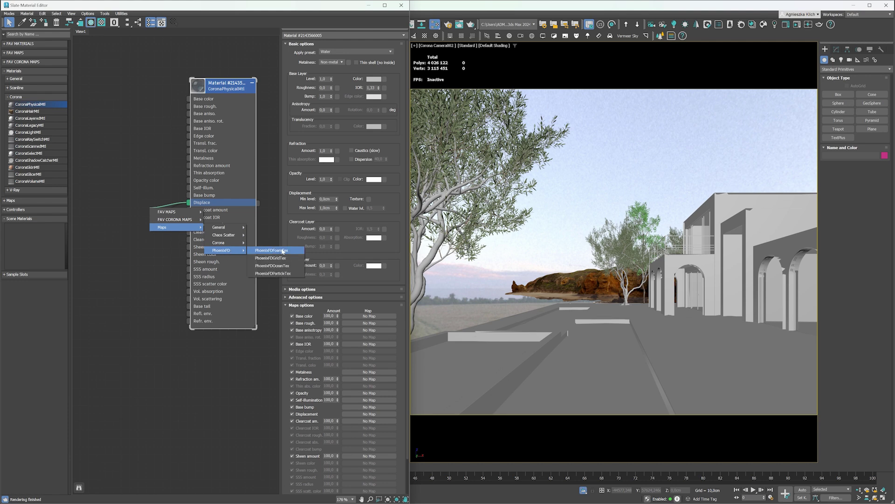
left_click(292, 266)
left_click_drag(174, 216, 142, 207)
right_click(503, 266)
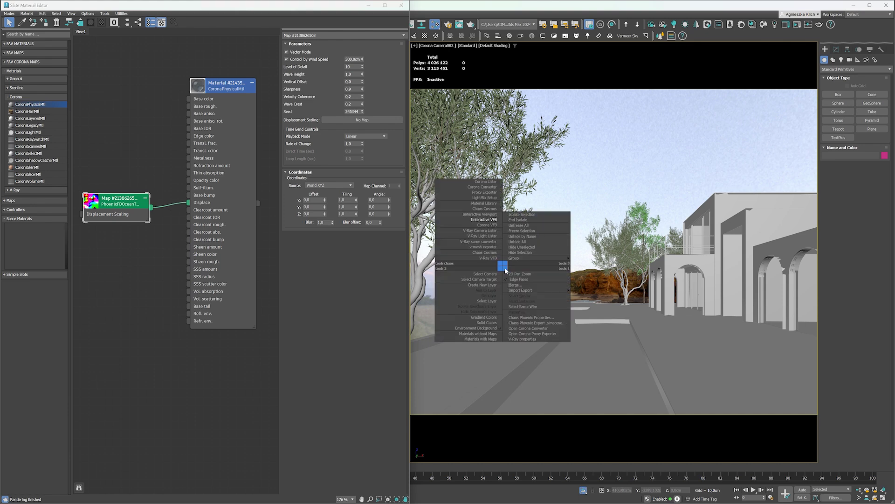
left_click(491, 220)
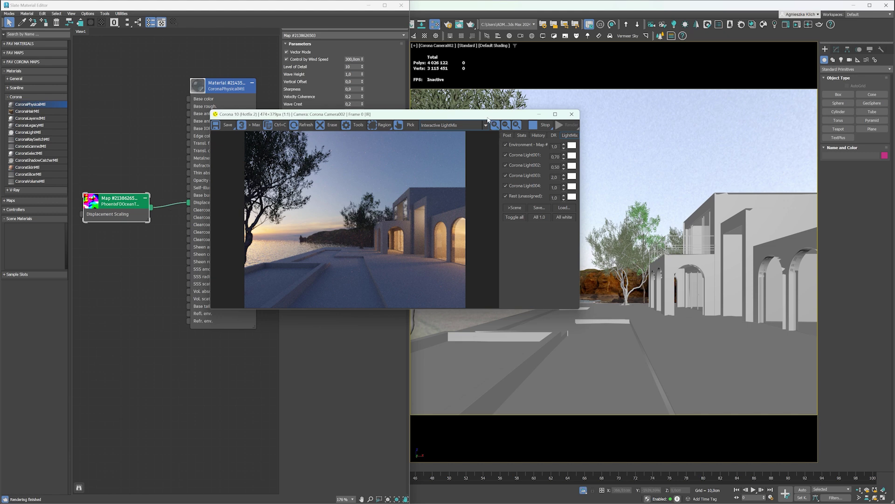
left_click_drag(488, 120, 366, 151)
right_click(483, 289)
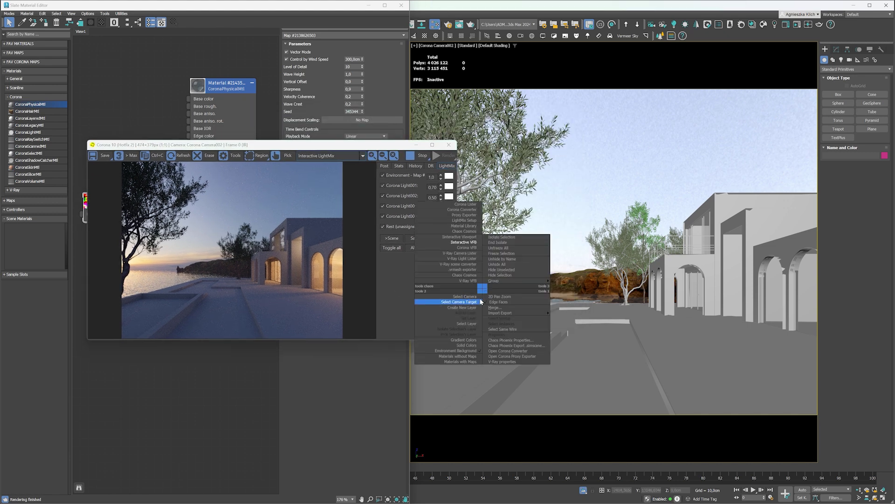
left_click(495, 296)
scroll(497, 304, "up", 8)
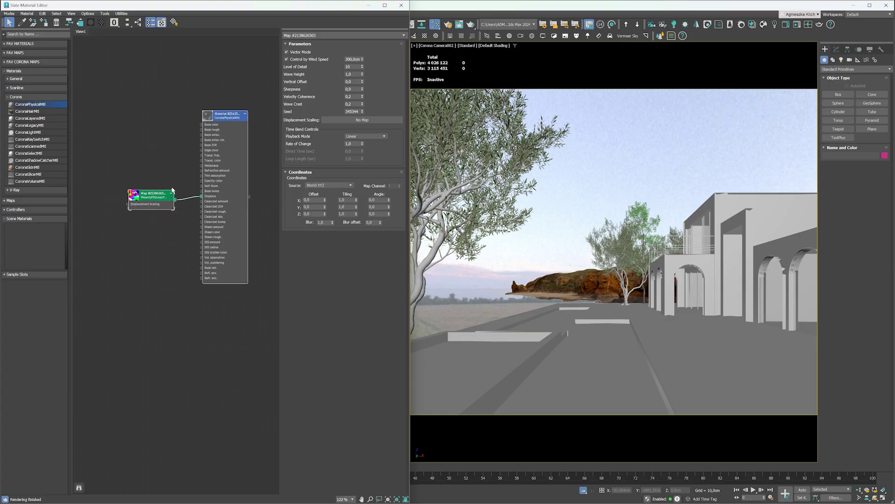
Step: Clone the water material and its ocean texture, and assign the copy to the second object
left_click_drag(217, 134, 217, 316, "shift")
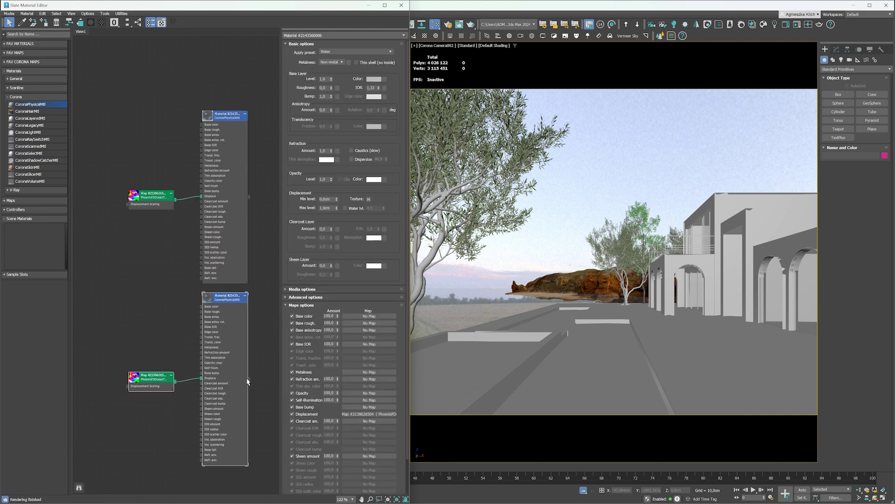
left_click_drag(249, 379, 579, 378)
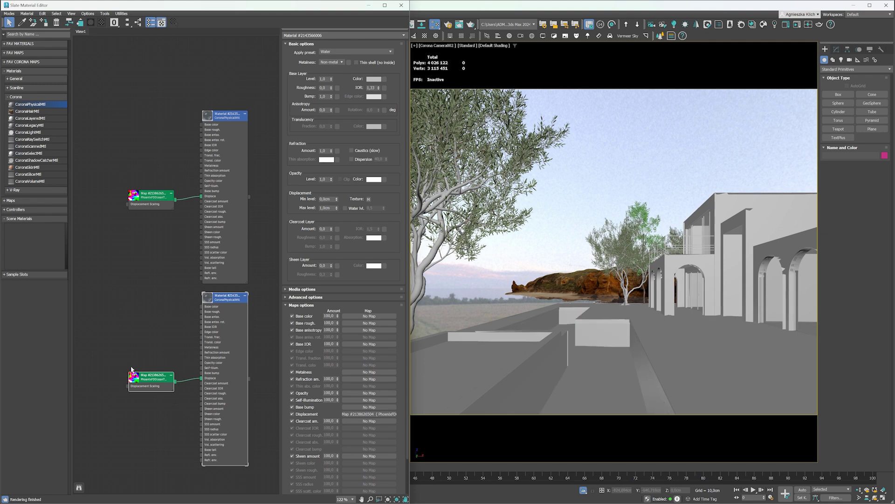
double_click(157, 378)
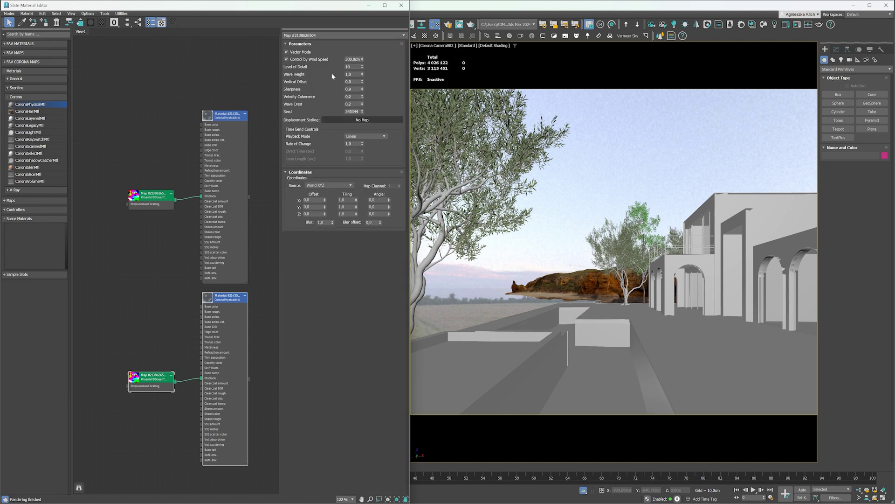
Step: Set the copied ocean texture's wind speed to 35 cm and reopen the interactive render
double_click(350, 59)
type("35")
key("Return")
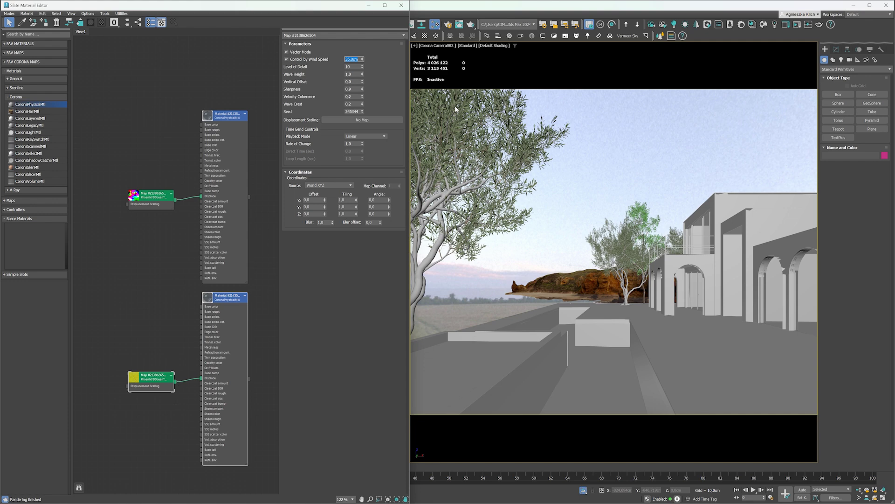
right_click(579, 187)
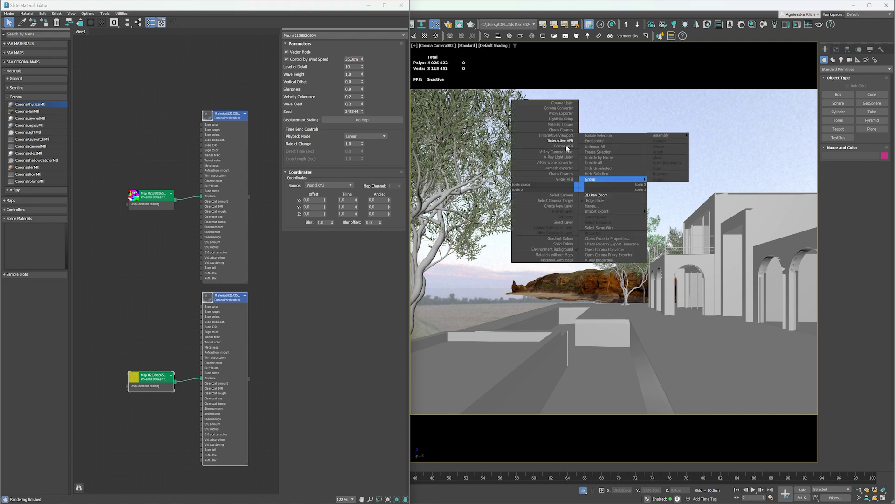
left_click(568, 141)
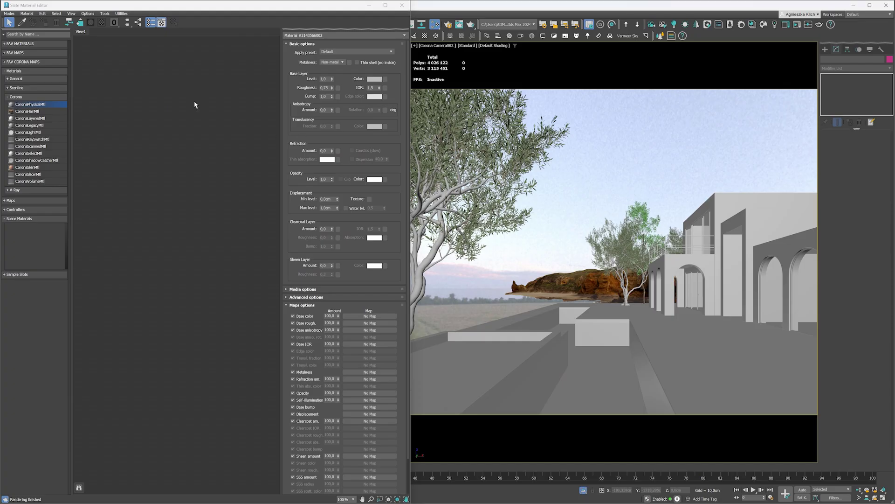
Step: Add another CoronaPhysicalMtl and set its Advanced roughness mode to Glossiness
left_click_drag(63, 105, 197, 154)
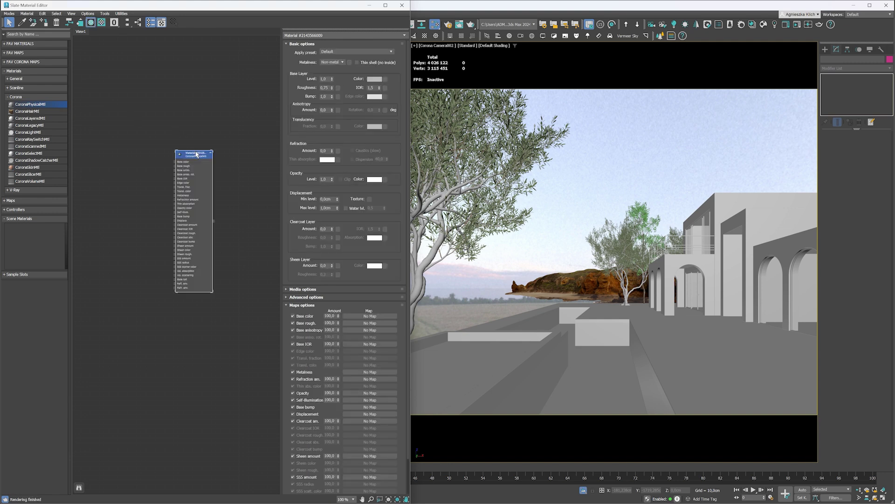
left_click(294, 299)
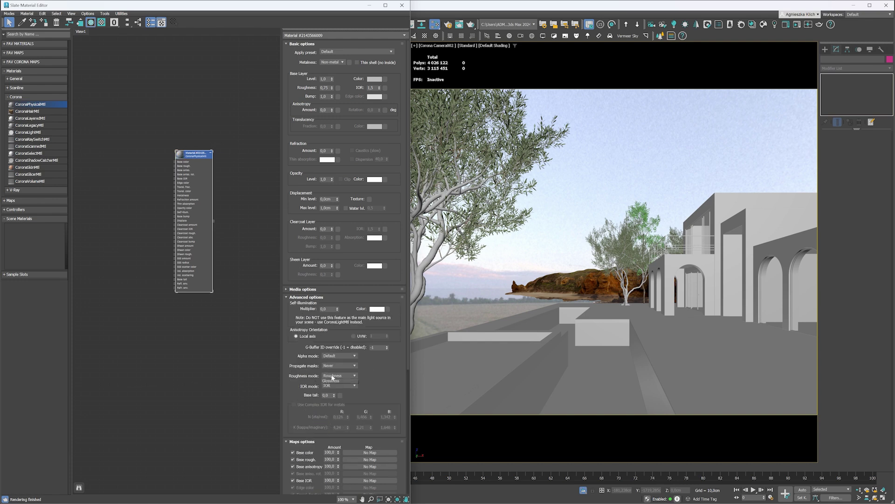
left_click(338, 376)
left_click(333, 388)
Step: Bring the Cobblestone13 colour, displacement, normal and gloss JPGs into Slate as bitmap nodes
scroll(158, 158, "up", 4)
left_click_drag(894, 101, 545, 101)
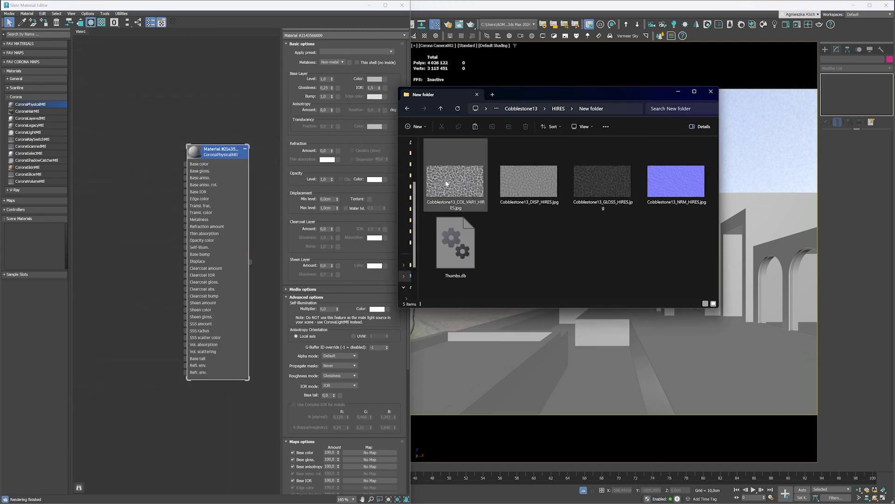
left_click_drag(455, 182, 110, 129)
left_click_drag(529, 182, 126, 191)
left_click_drag(677, 182, 126, 237)
left_click_drag(602, 182, 186, 171)
Step: Wire the colour map to Base color and arrange the other bitmap nodes
left_click_drag(142, 131, 185, 164)
left_click_drag(131, 159, 108, 160)
left_click_drag(125, 200, 185, 262)
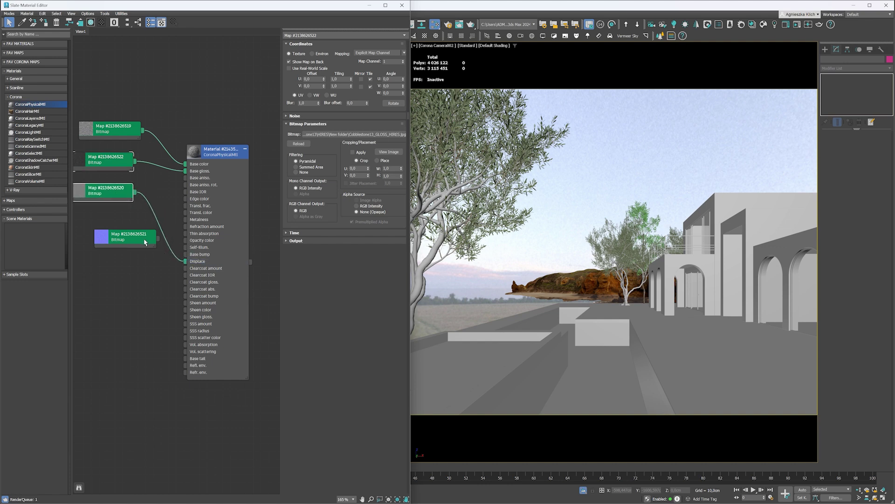
Step: Add a CoronaNormal map to Base bump and position the normal bitmap beside it
left_click(126, 239)
left_click_drag(126, 239, 88, 269)
middle_click_drag(138, 272, 188, 269)
left_click_drag(234, 252, 202, 263)
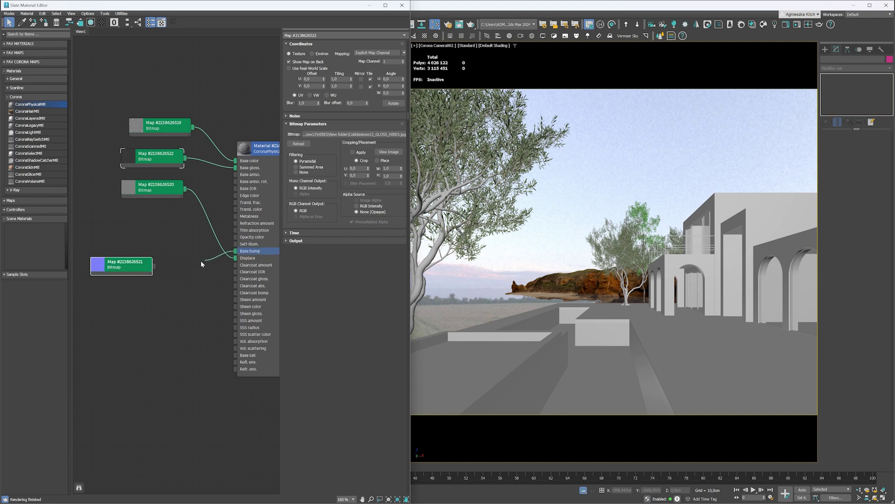
mouse_move(220, 281)
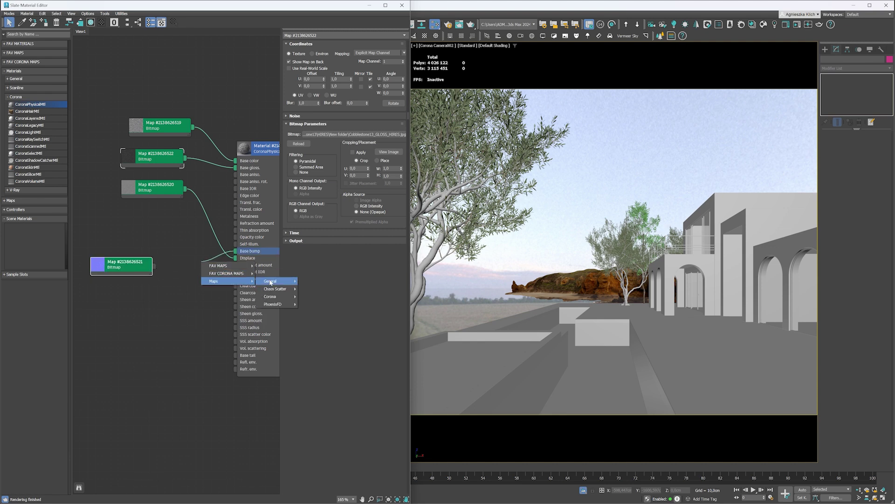
mouse_move(274, 297)
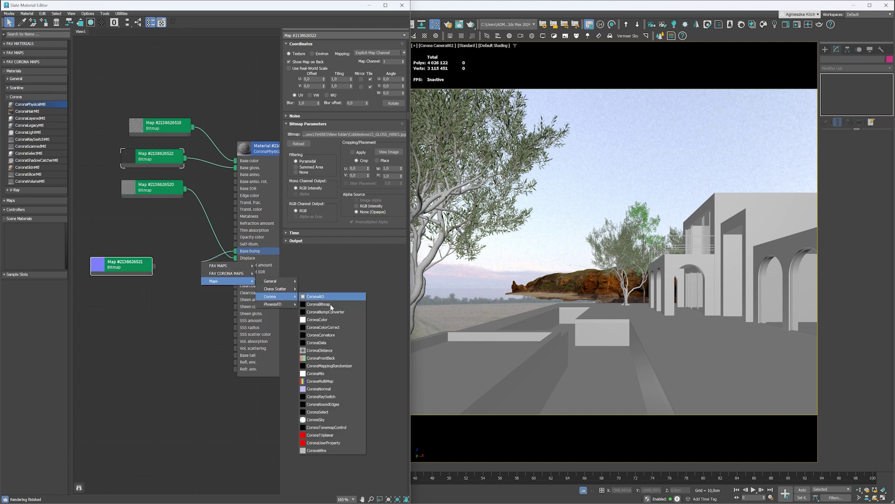
left_click(319, 388)
left_click_drag(214, 276, 165, 275)
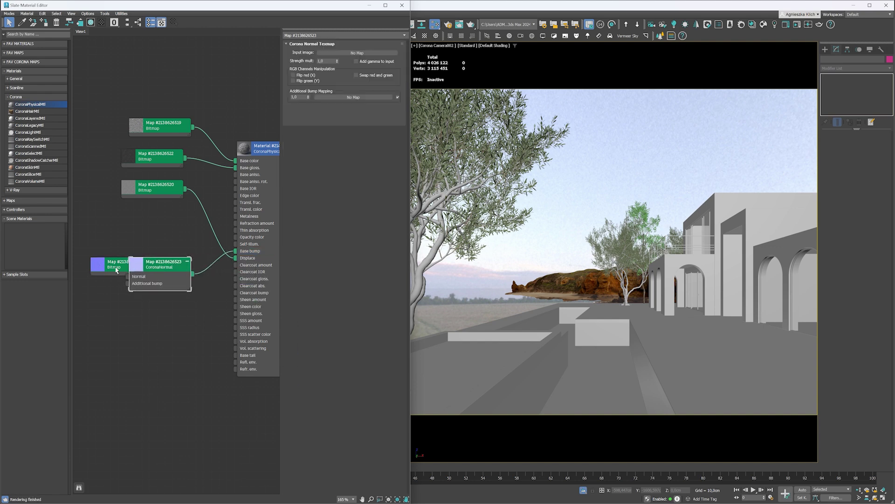
left_click_drag(112, 269, 132, 276)
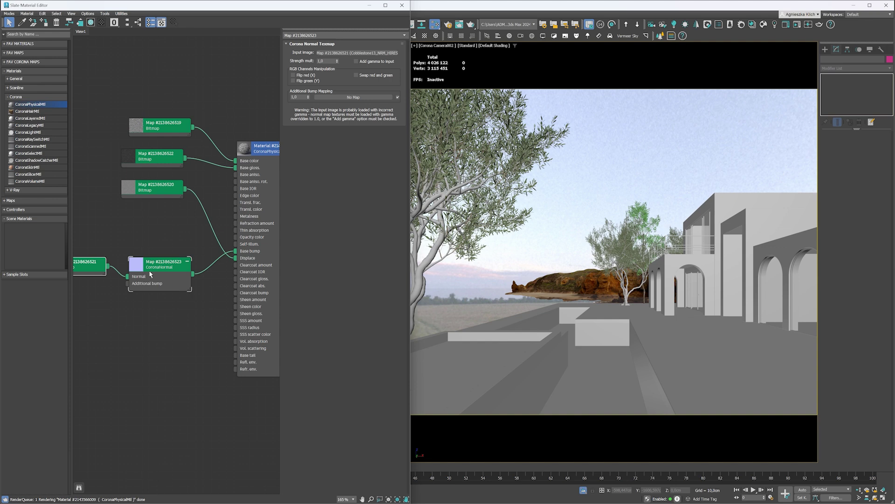
Step: Enable Flip green (Y) and Add gamma to input on the CoronaNormal map
left_click(154, 271)
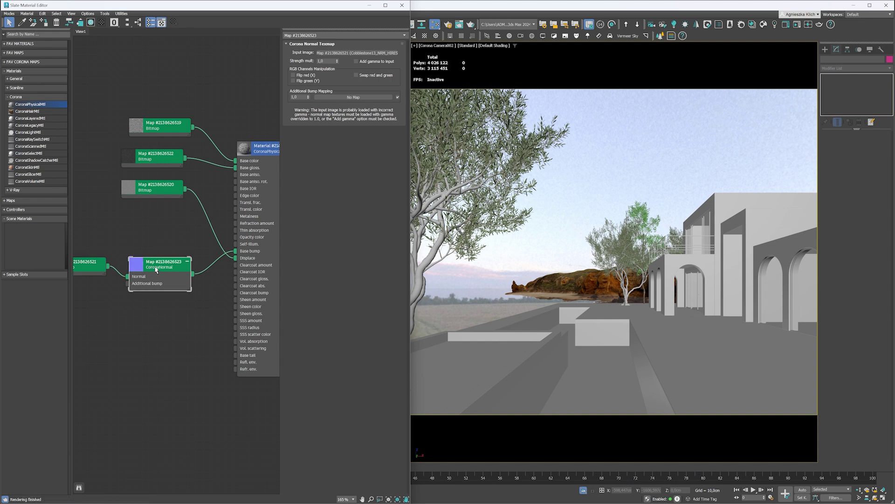
left_click(293, 81)
left_click(375, 62)
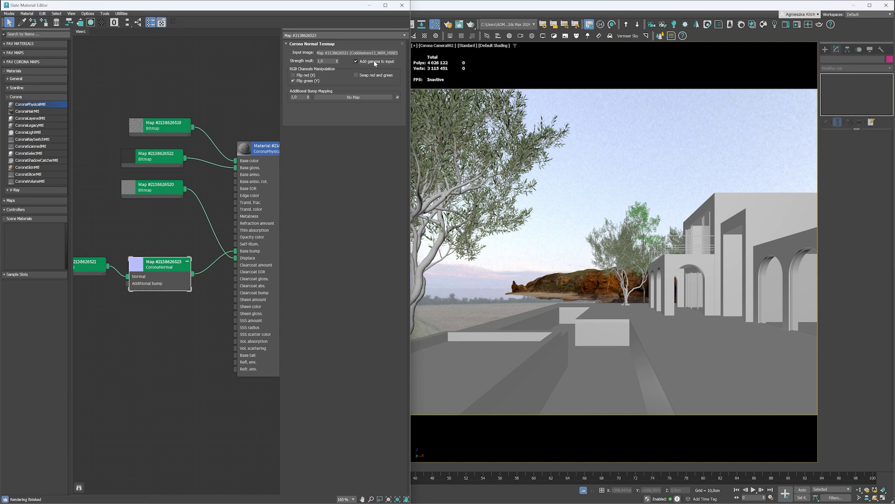
scroll(215, 221, "down", 5)
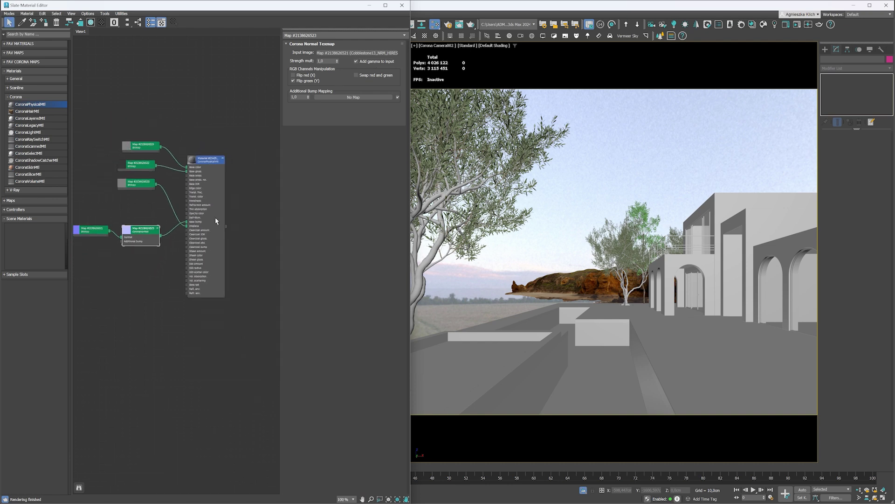
Step: Apply the cobblestone material to the ground and start the interactive Corona render
left_click_drag(226, 226, 670, 354)
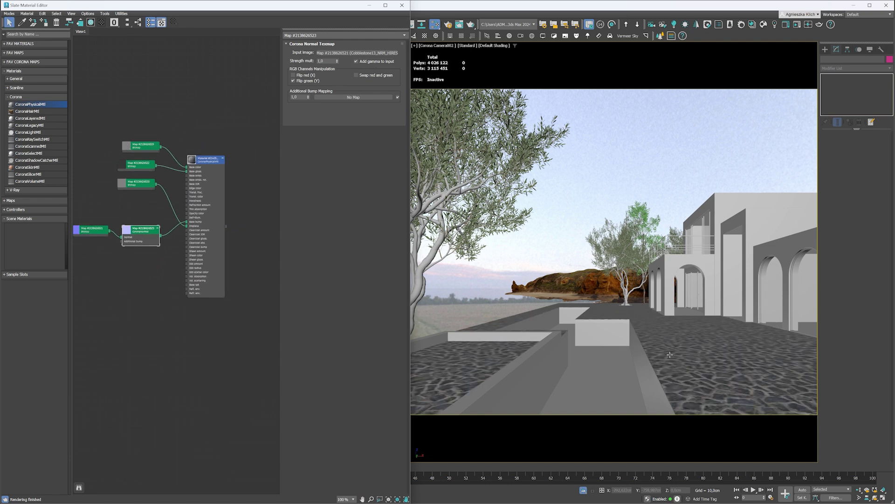
right_click(670, 349)
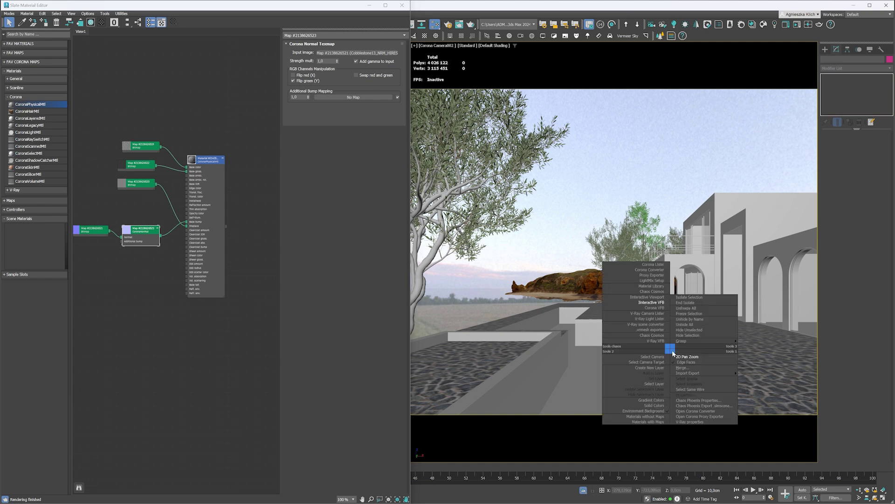
left_click(652, 302)
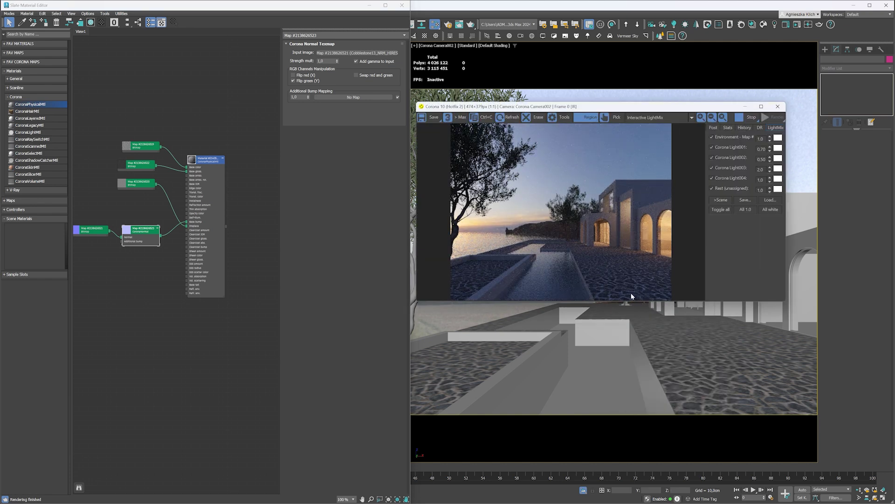
Step: Set the cobblestone displacement range to -1,5cm minimum and 1,5cm maximum
double_click(202, 163)
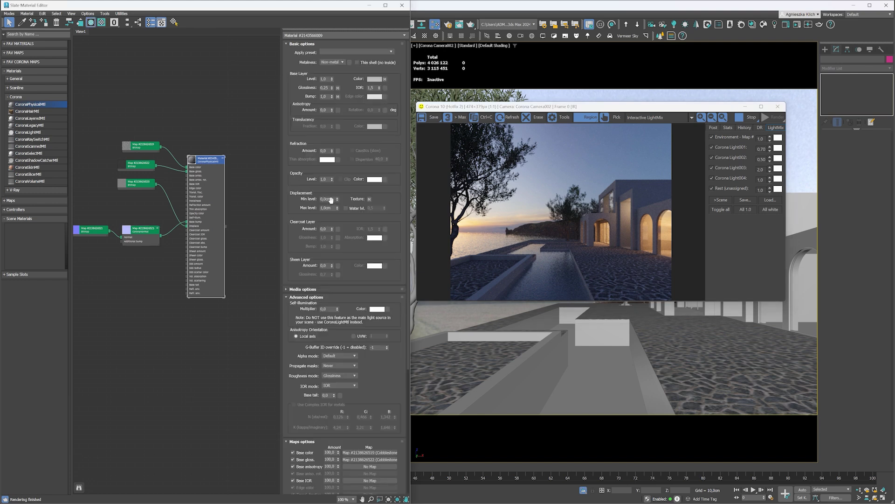
left_click(331, 200)
type("-1,5")
key("Tab")
type("1,5")
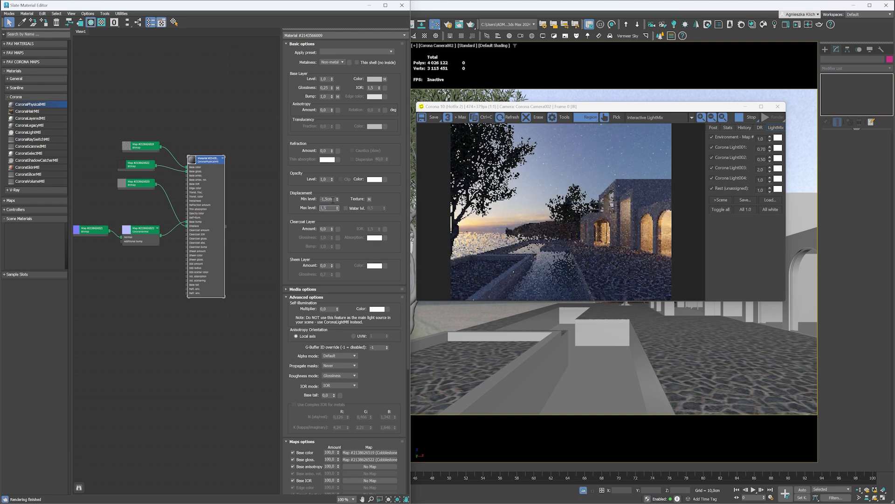
key("Return")
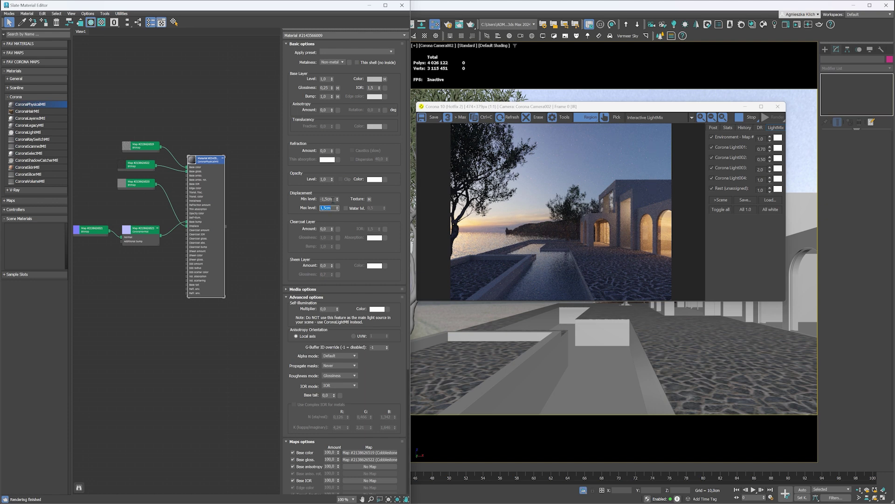
key("Return")
double_click(330, 459)
Step: Set base glossiness to 1,0 and the gloss map amount to 70, then clear the render region
type("70")
key("Return")
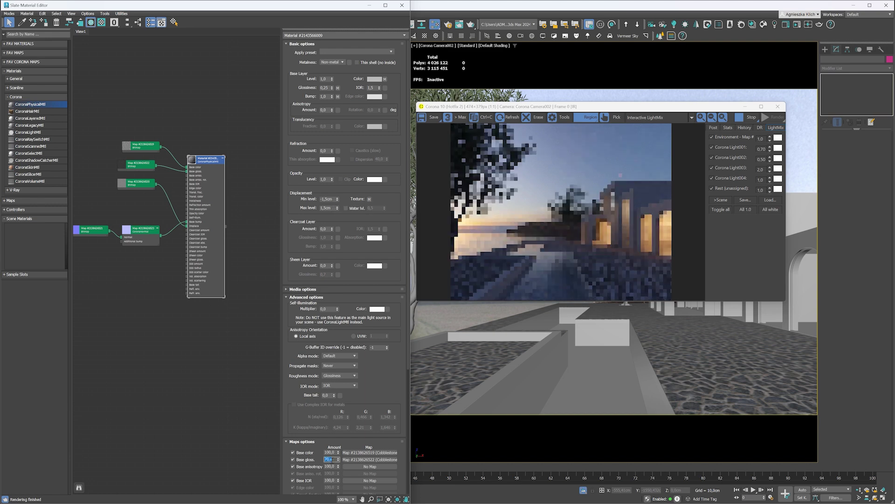
left_click_drag(636, 243, 671, 287)
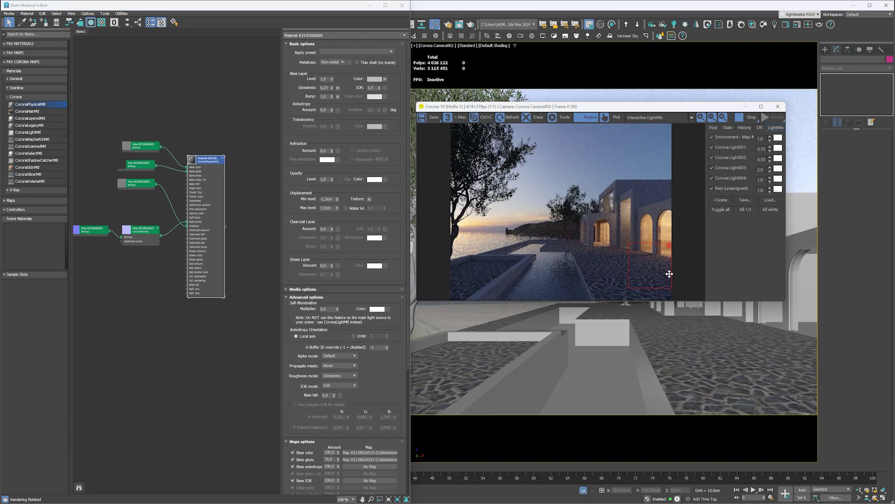
scroll(659, 268, "up", 1)
scroll(659, 268, "down", 1)
left_click_drag(338, 461, 340, 4)
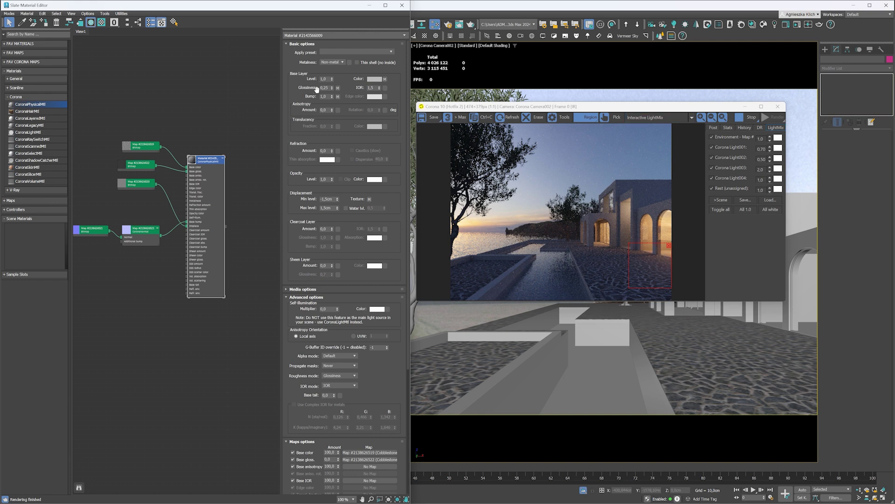
left_click_drag(332, 88, 332, 56)
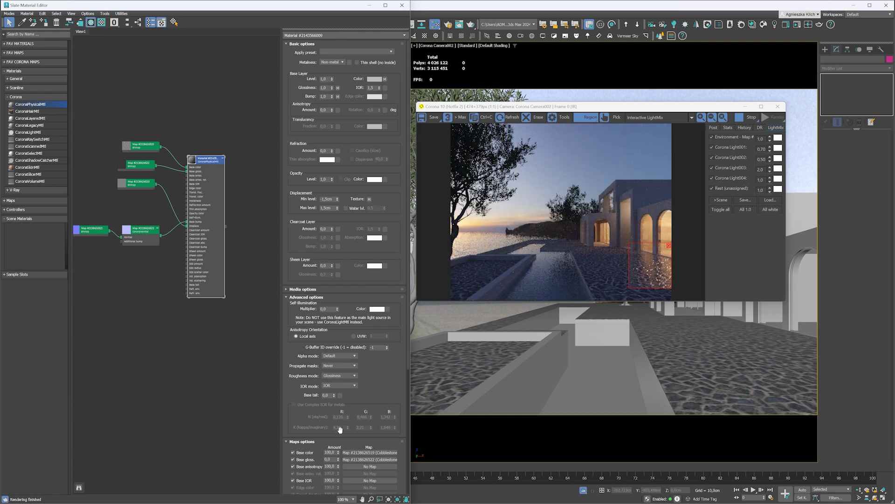
left_click(329, 460)
type("70")
key("Return")
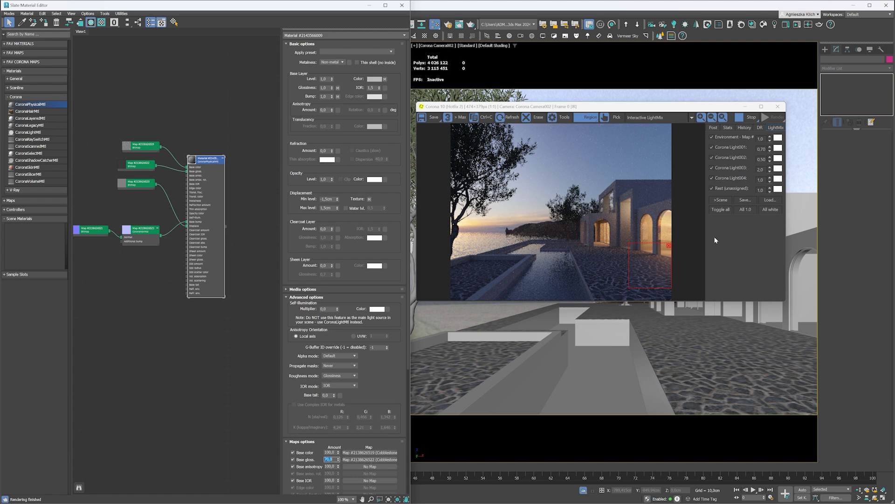
left_click(669, 245)
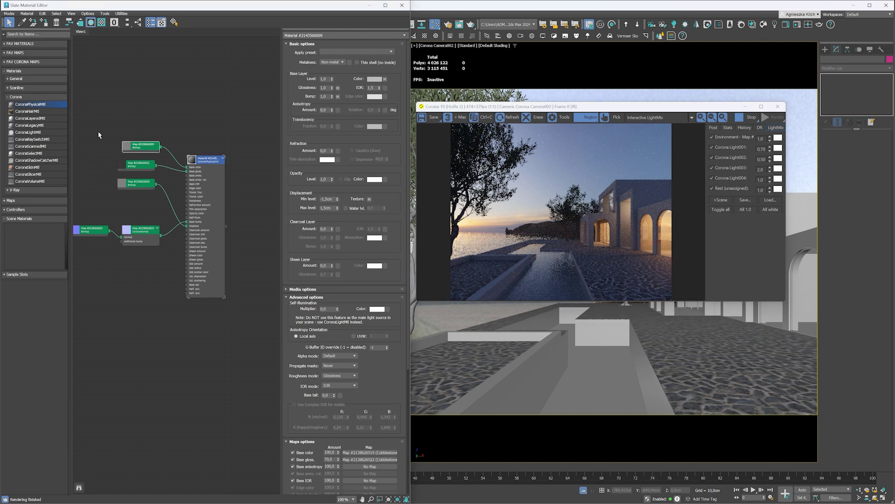
Step: Insert a Color Correction map between the colour bitmap and the material
left_click_drag(131, 149, 89, 131)
right_click(157, 111)
mouse_move(190, 123)
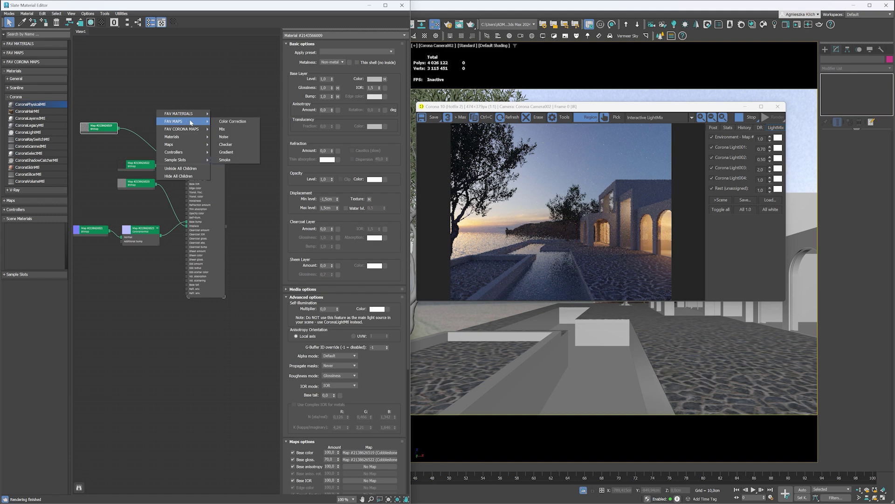
left_click(233, 121)
double_click(156, 110)
left_click_drag(155, 110, 143, 136)
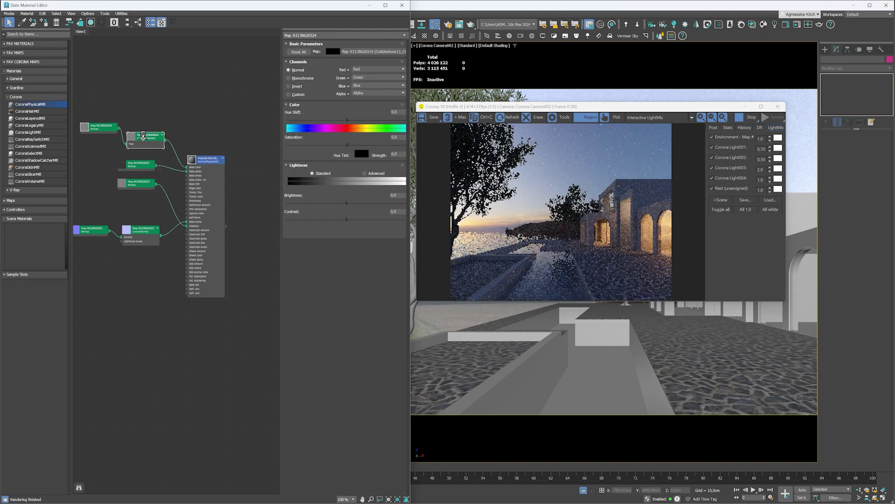
Step: Set the colour correction to Advanced lightness with RGB gain 150 and gamma 1,2
left_click(371, 174)
left_click(318, 200)
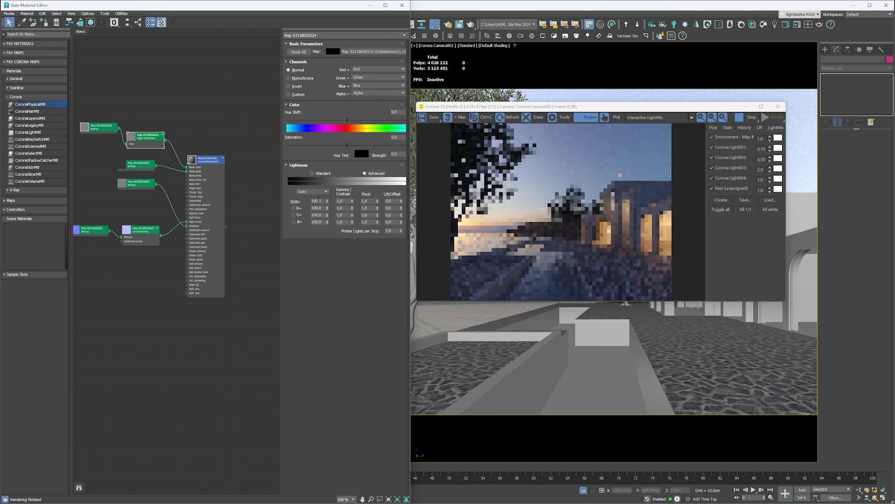
type("150")
key("Return")
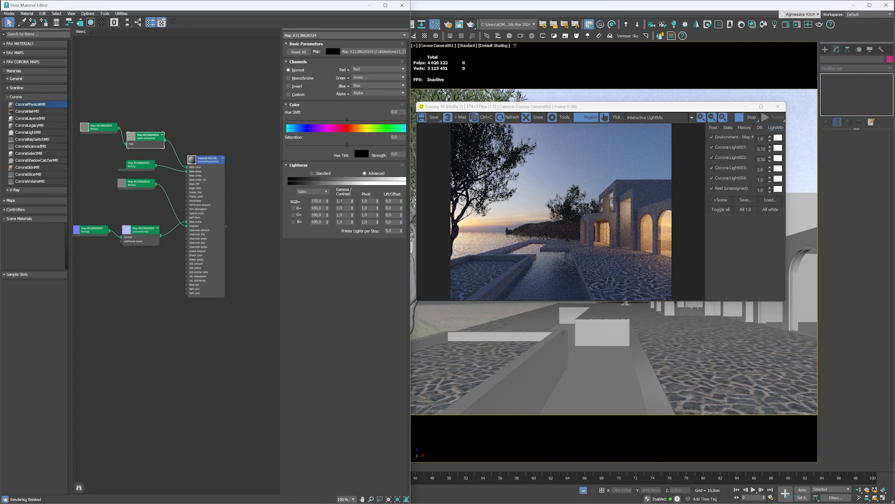
left_click(340, 200)
type("1,2")
key("Return")
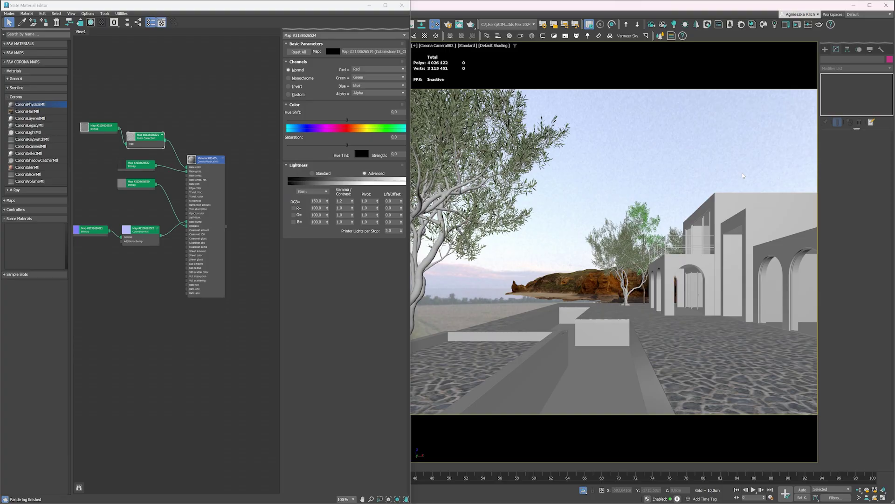
Step: Select the window frames and balcony railing and create an Iron polished Corona material
left_click(760, 277)
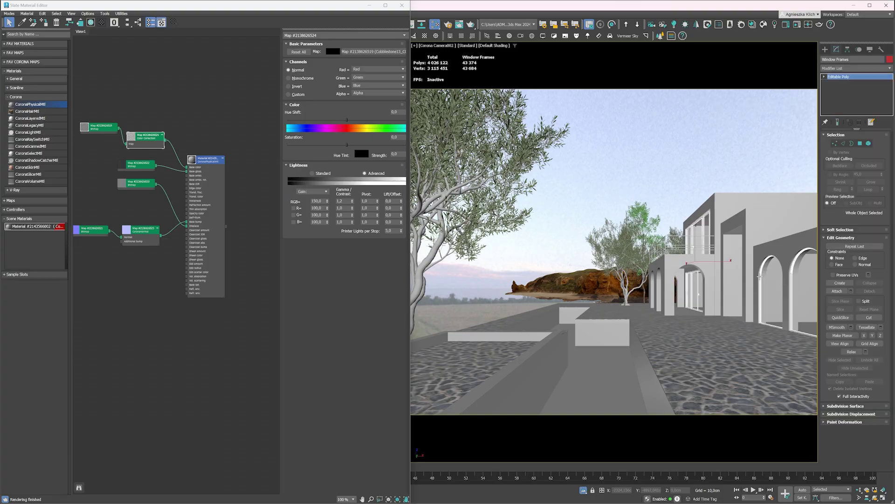
left_click(662, 252, "ctrl")
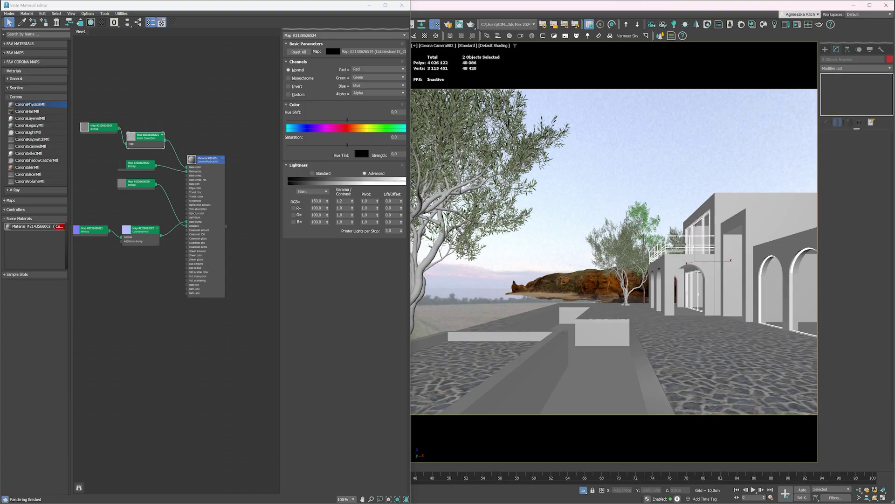
left_click_drag(41, 106, 216, 357)
scroll(225, 295, "down", 3)
scroll(227, 297, "up", 5)
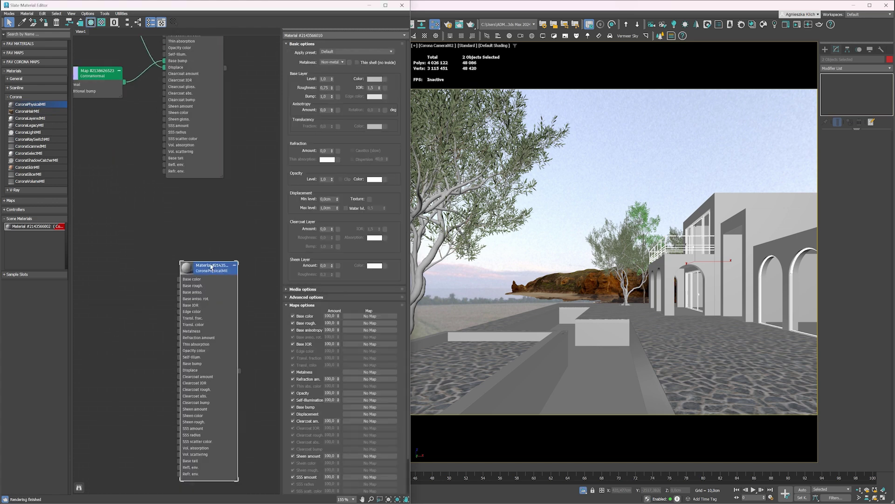
left_click(342, 52)
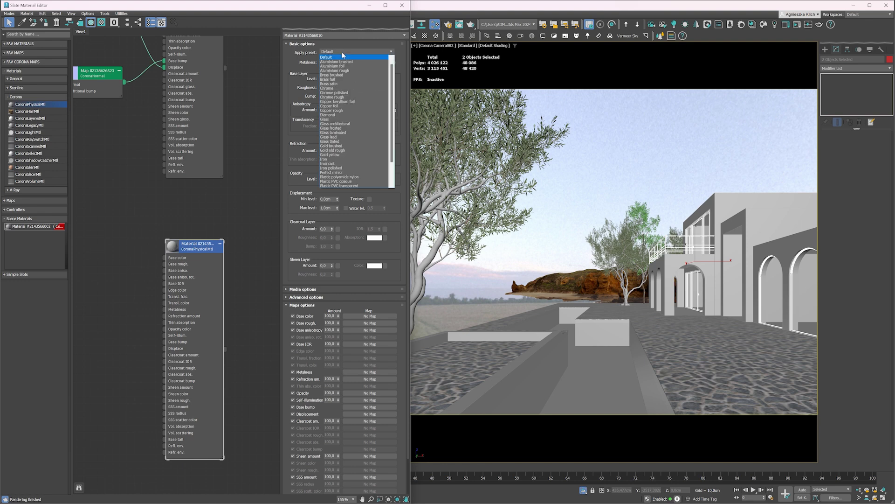
left_click(340, 169)
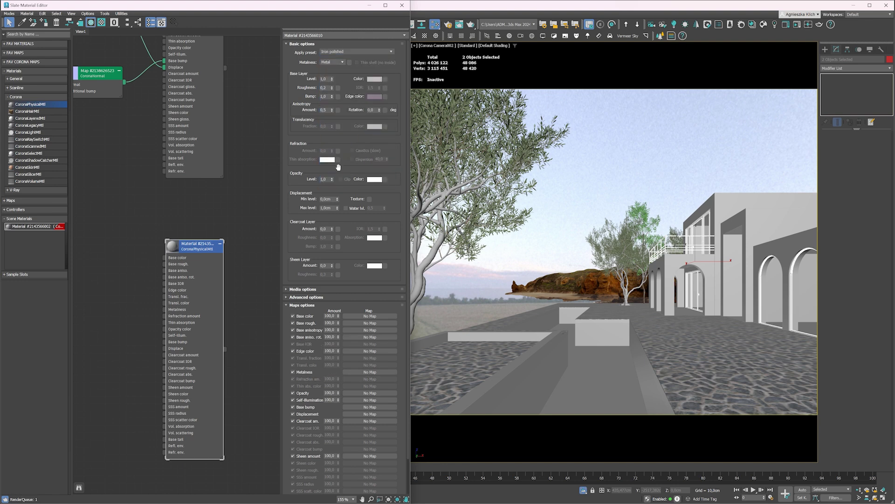
double_click(172, 247)
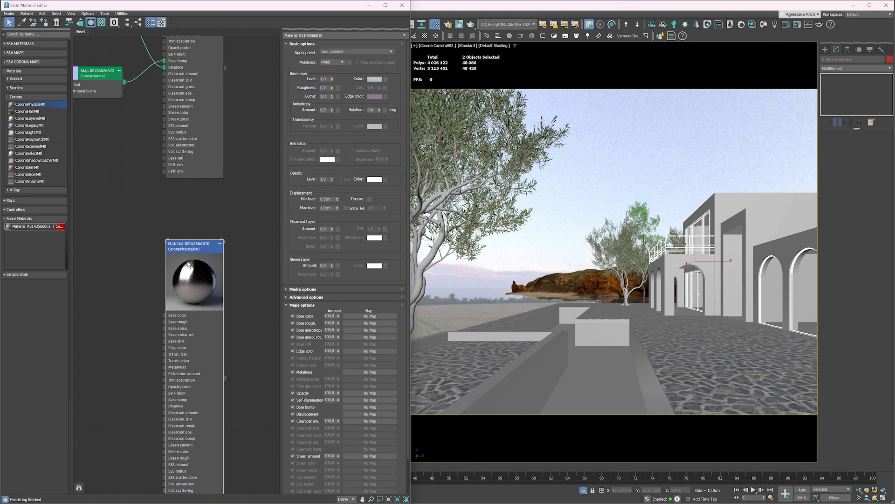
Step: Start the interactive render and mark a render region over the upper villa facade
right_click(587, 212)
left_click(568, 165)
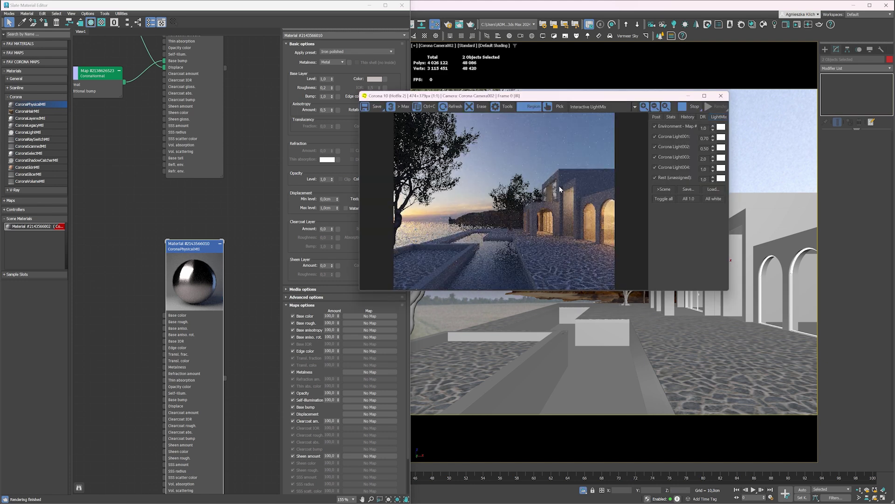
left_click_drag(648, 96, 563, 98)
left_click(700, 178)
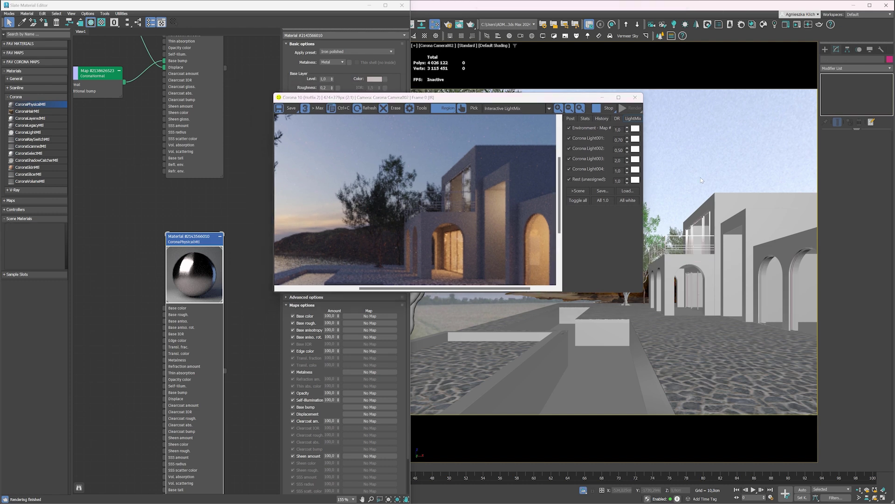
mouse_move(476, 178)
left_mouse_down()
mouse_move(393, 214)
mouse_move(432, 193)
left_mouse_up()
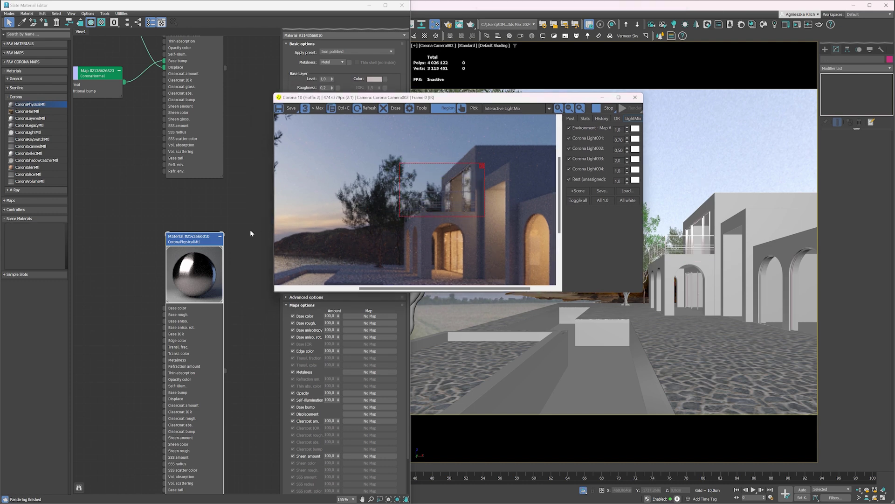
left_click_drag(390, 102, 566, 105)
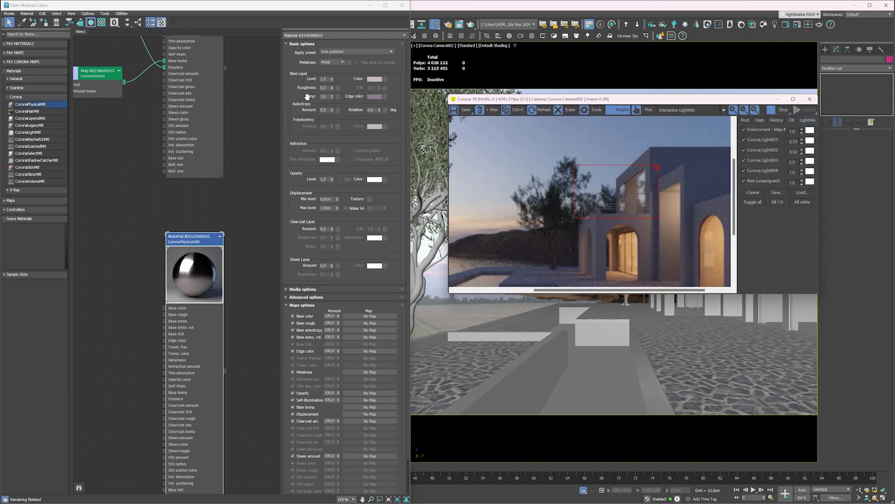
Step: Darken the metal's base colour to value 138 and set roughness to 0,1
left_click(376, 80)
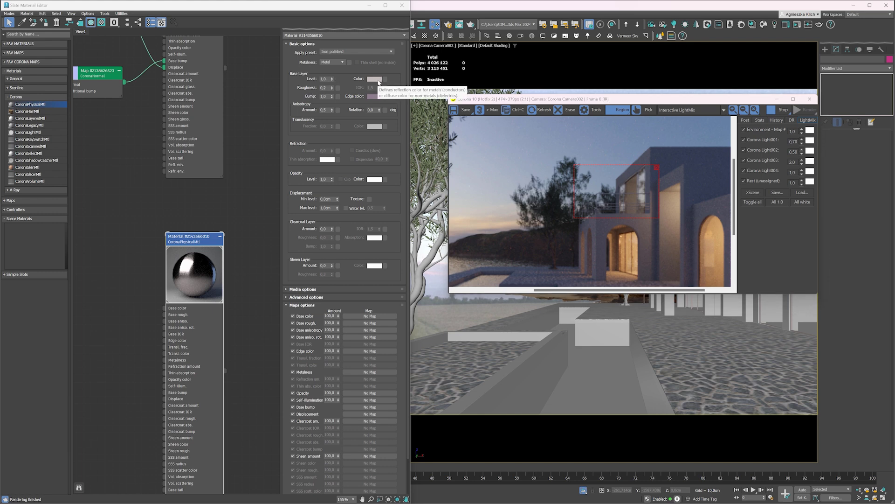
left_click(299, 146)
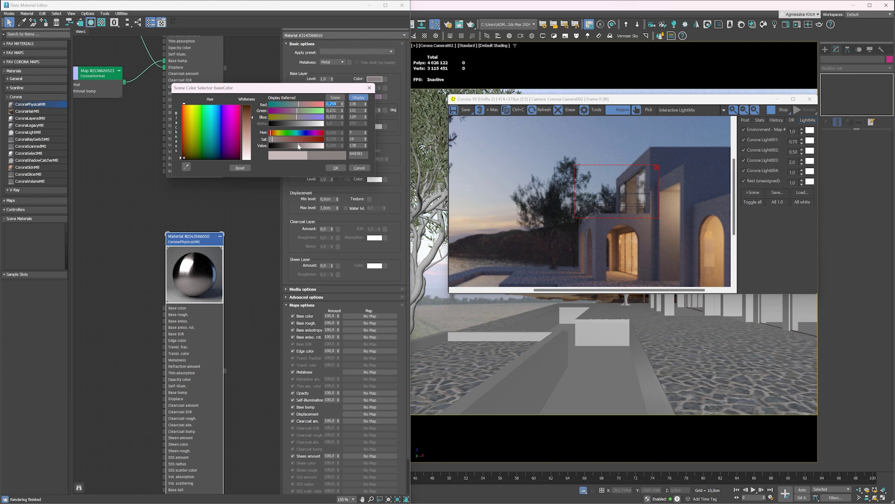
left_click(336, 168)
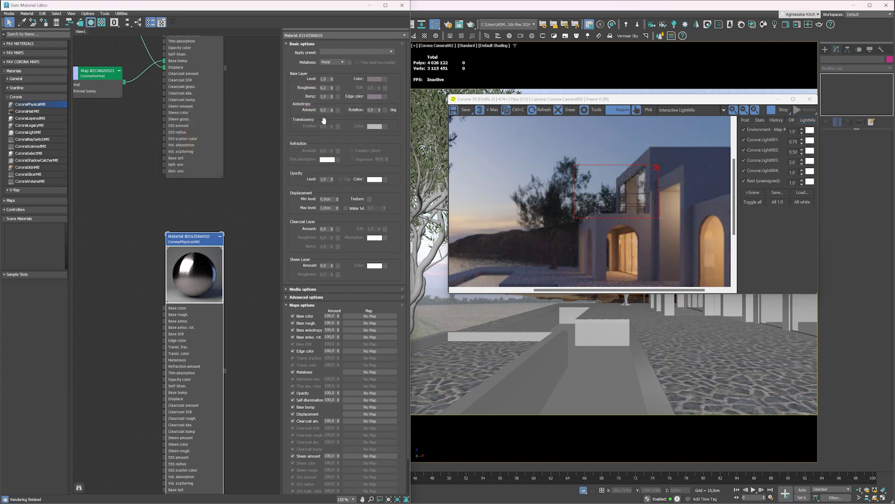
double_click(327, 88)
key("Return")
Step: Move and enlarge the render region to cover the villa's arches
scroll(623, 181, "down", 1)
left_click_drag(638, 200, 697, 253)
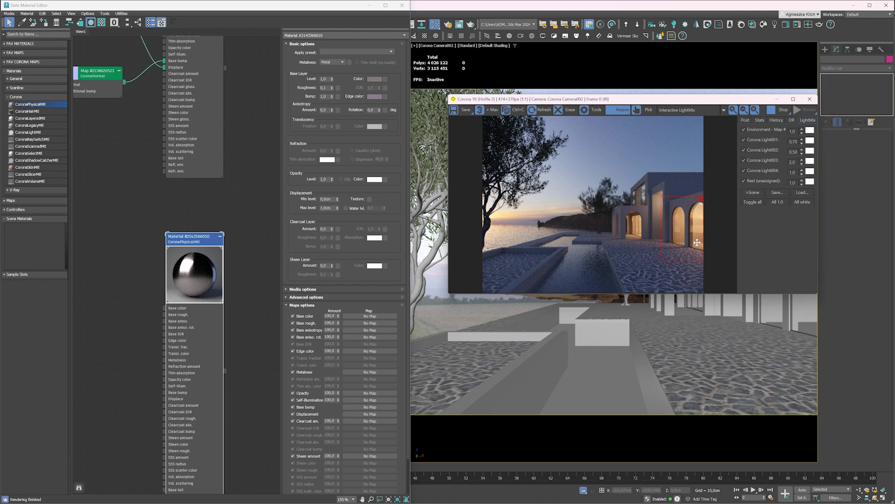
left_click_drag(702, 196, 702, 190)
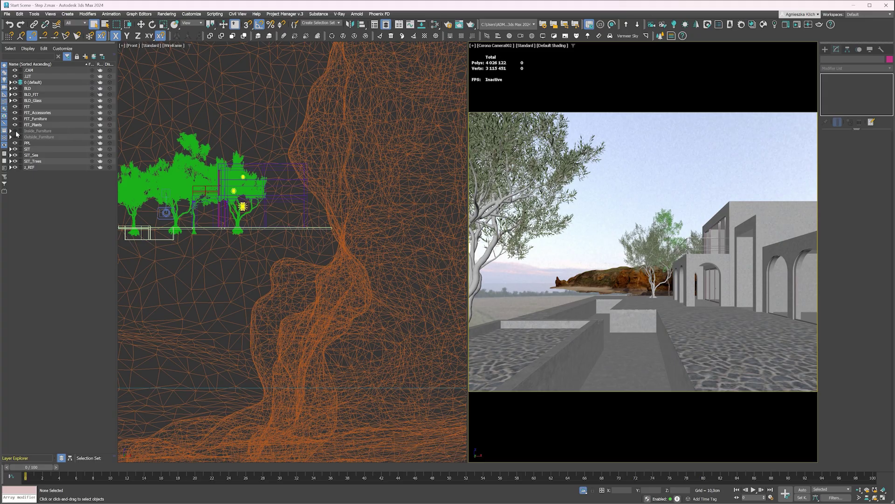
Step: Turn on the eye icons for the Inside_Furniture and Outside_Furniture layers in Layer Explorer
left_click(16, 131)
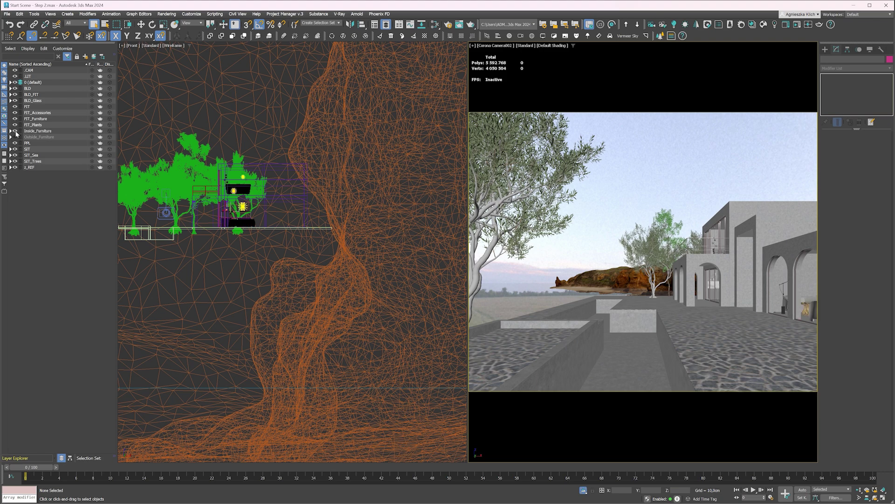
left_click(15, 132)
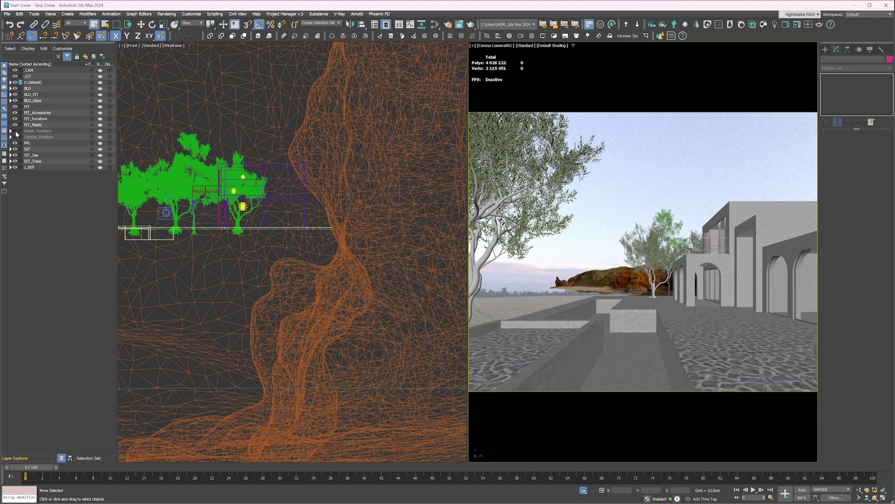
left_click(15, 132)
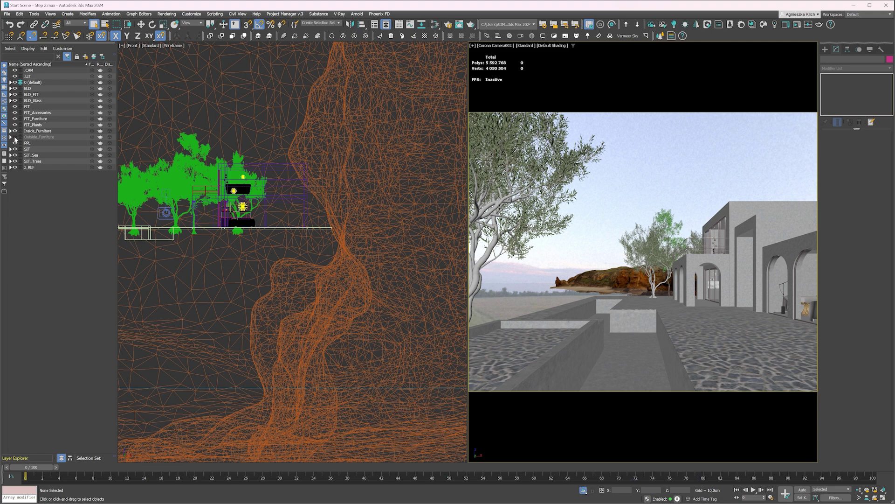
left_click(15, 137)
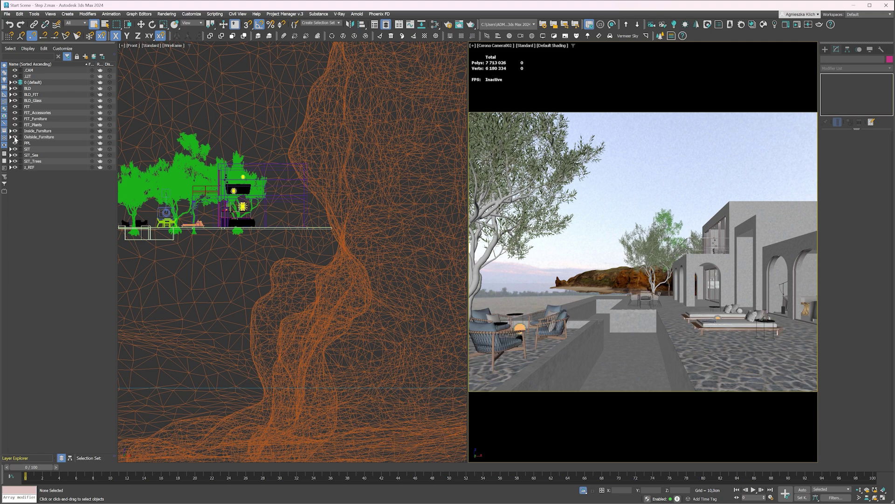
left_click(15, 137)
left_click(15, 137)
Step: From Cosmos 3D Models › People › Standing, import Julia Posed 012 as a Corona proxy
left_click(764, 26)
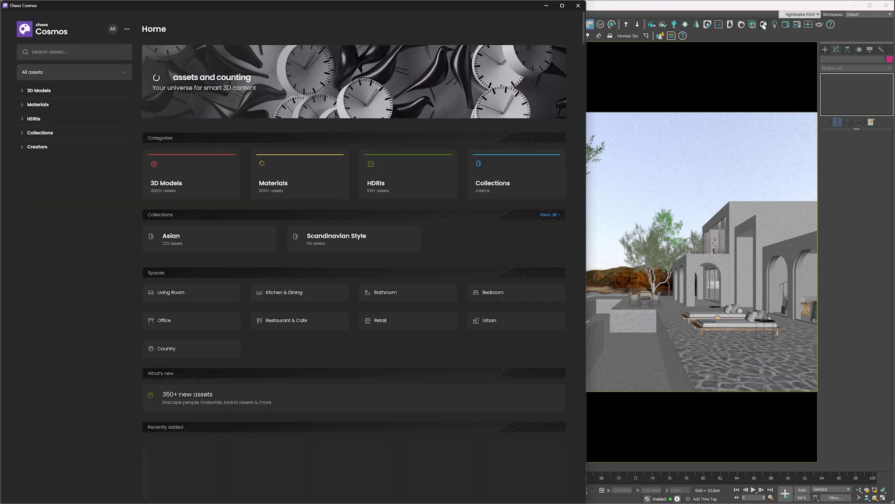
left_click(23, 92)
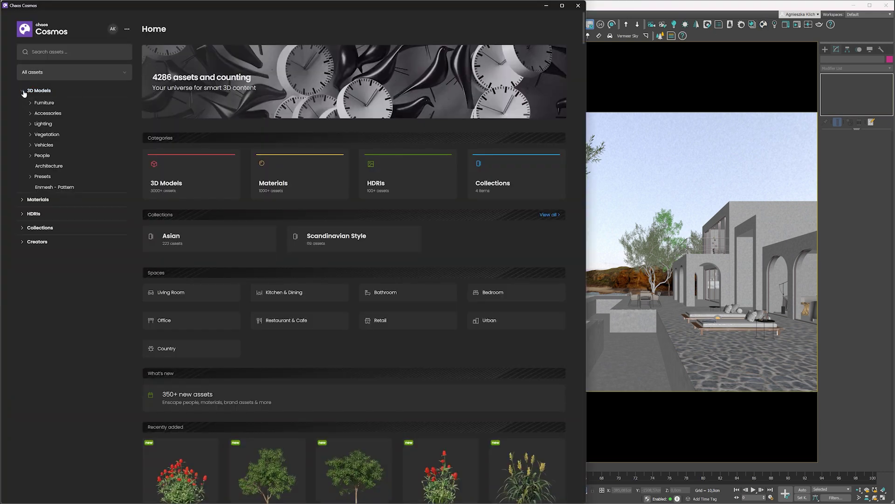
left_click(31, 156)
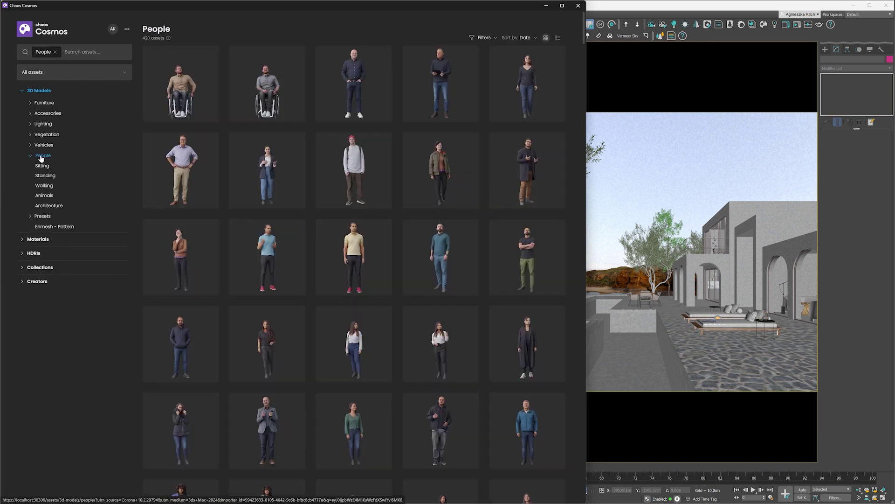
scroll(411, 200, "down", 10)
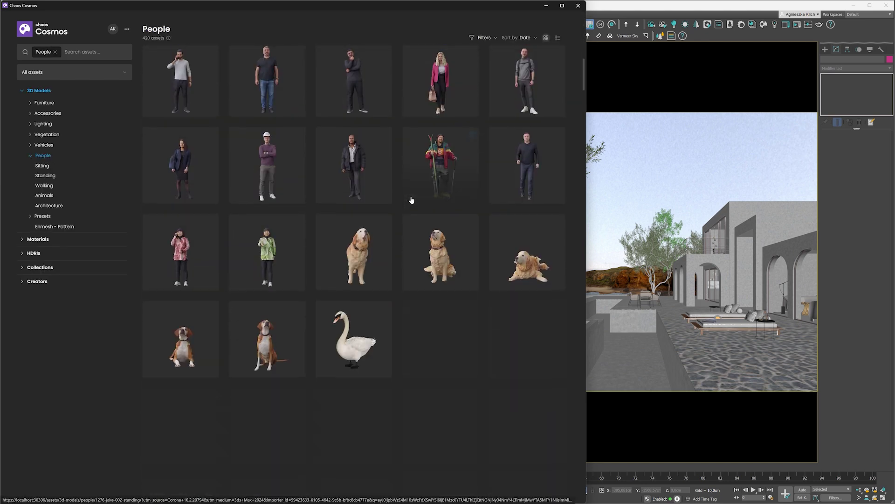
scroll(411, 199, "down", 10)
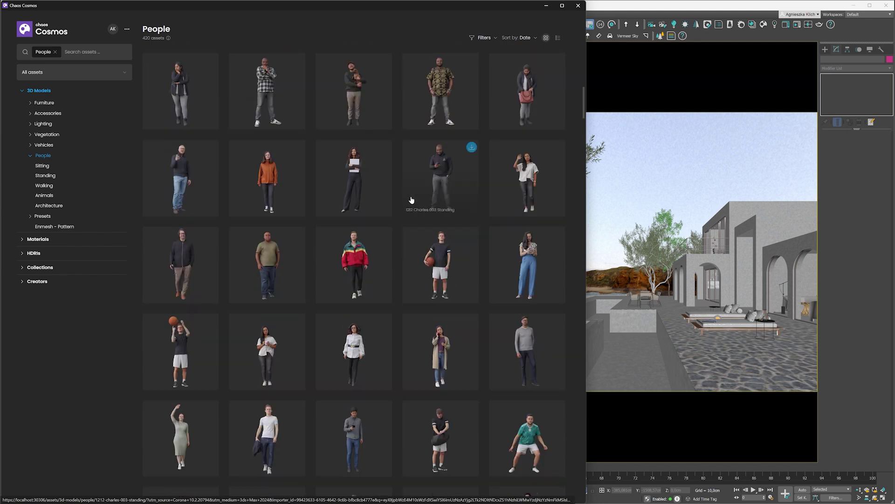
scroll(411, 199, "down", 4)
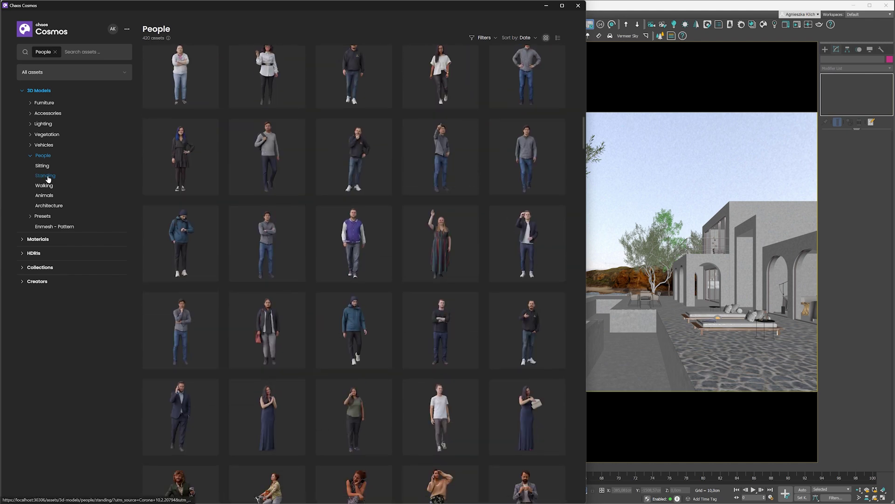
left_click(48, 179)
scroll(409, 189, "down", 15)
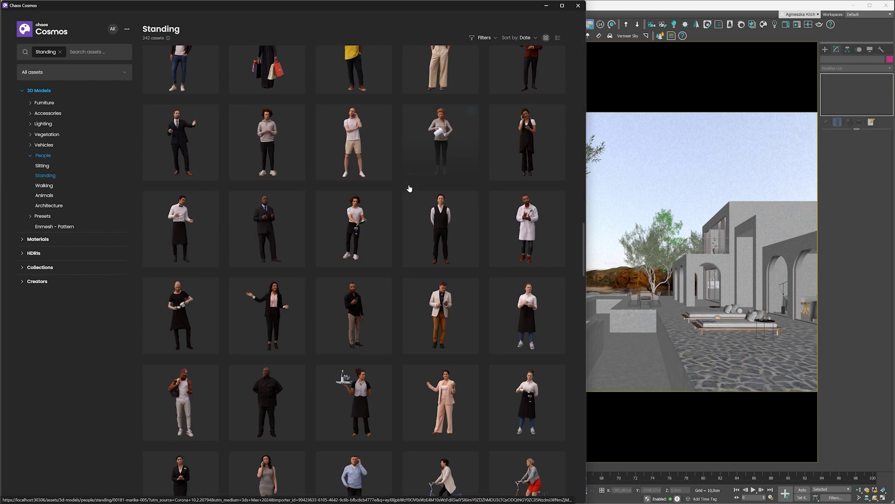
scroll(409, 189, "down", 20)
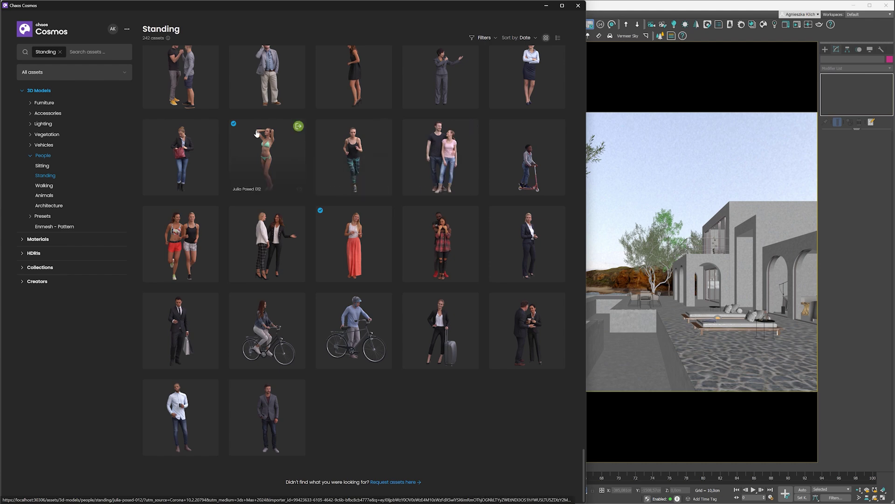
mouse_move(234, 125)
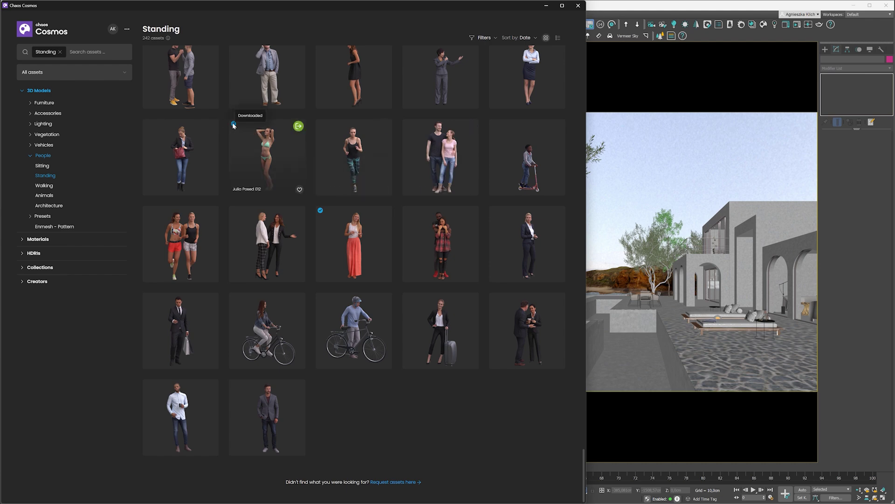
left_click(298, 127)
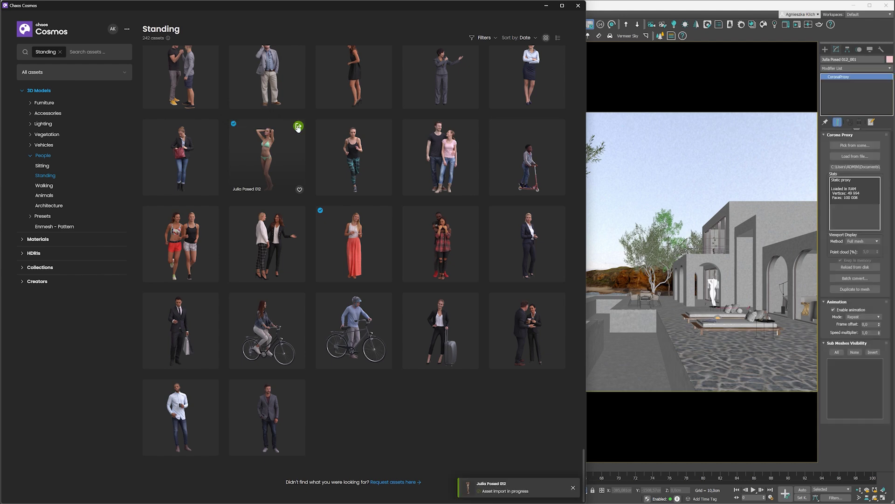
Step: Move the imported Julia figure onto the left foreground terrace and down into the pool
left_click(547, 5)
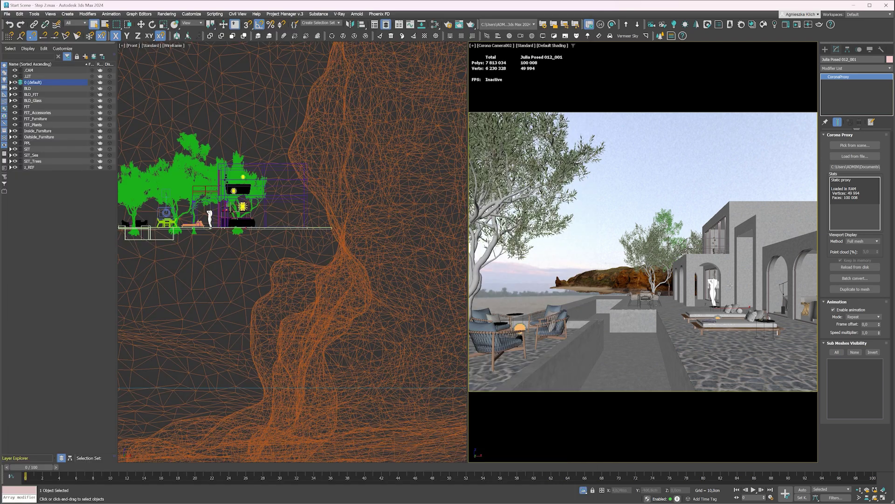
key("w")
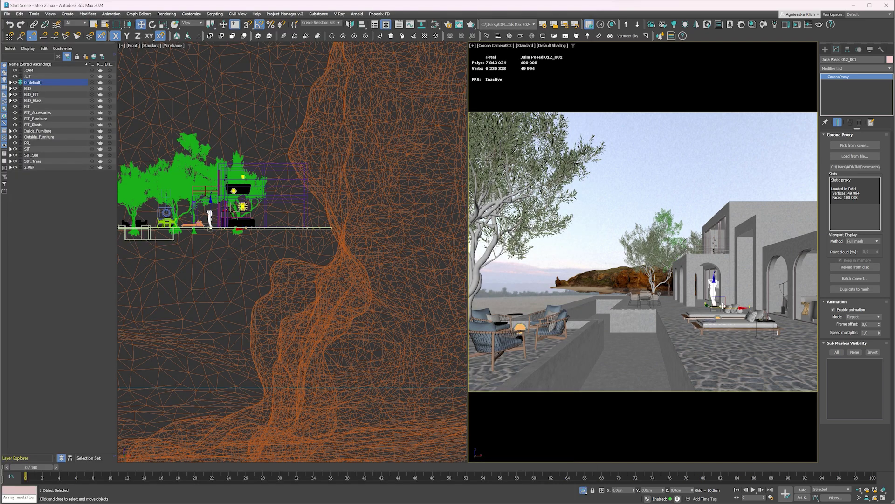
left_click_drag(722, 306, 615, 360)
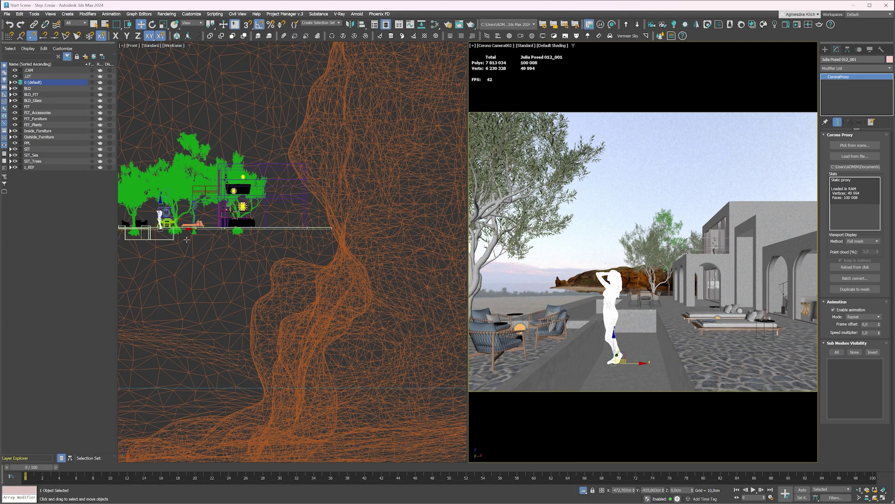
key("z")
left_click_drag(211, 239, 216, 299)
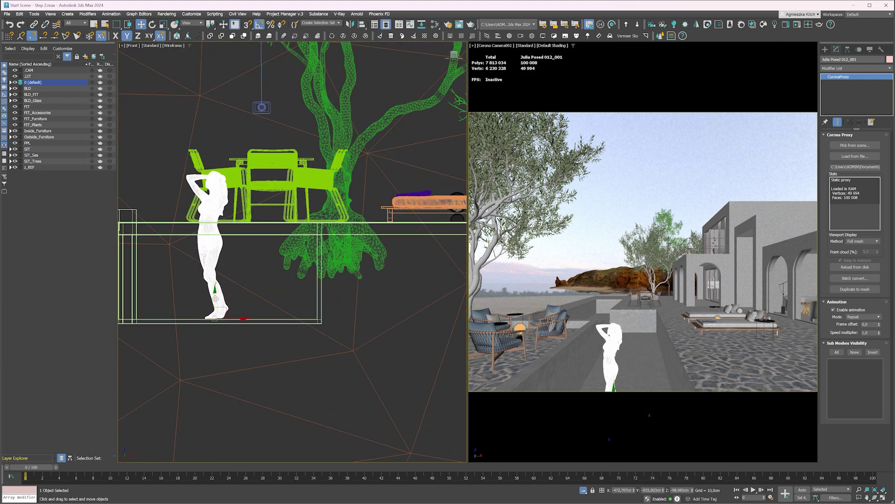
left_click_drag(608, 432, 620, 380)
Step: Turn the figure about -125° on Z, switch shading to Object Color, and raise her slightly
key("r")
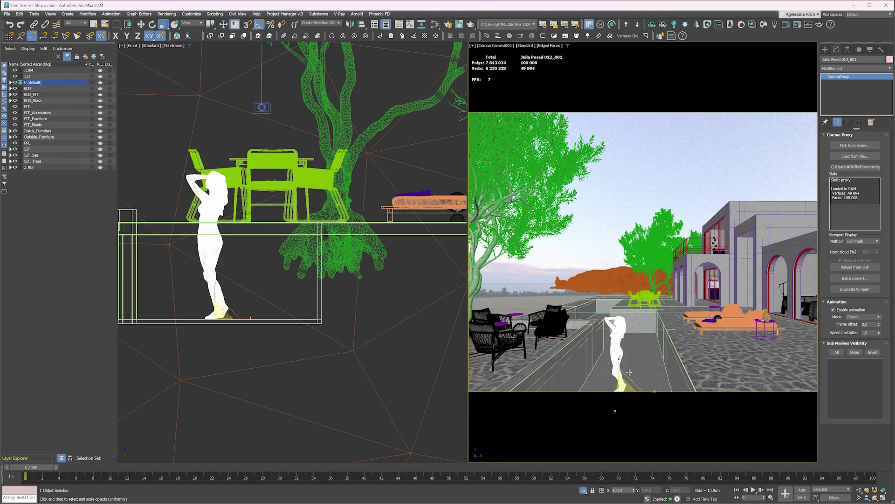
right_click(631, 368)
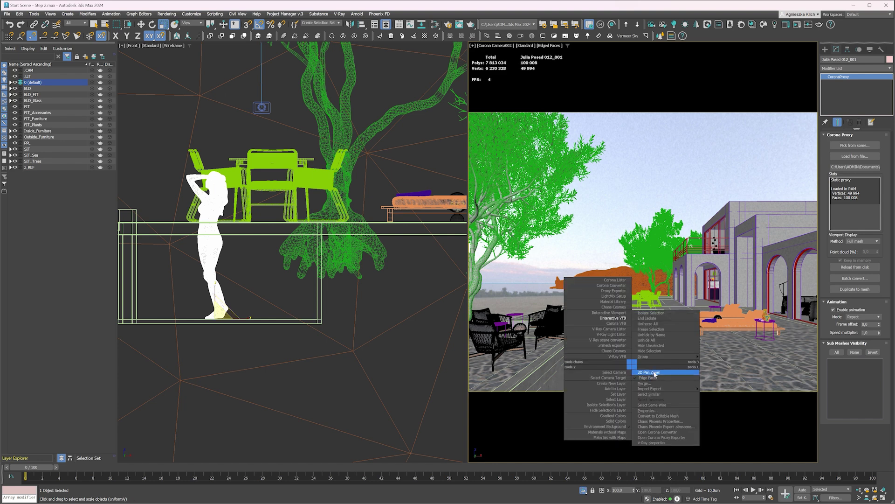
left_click(654, 372)
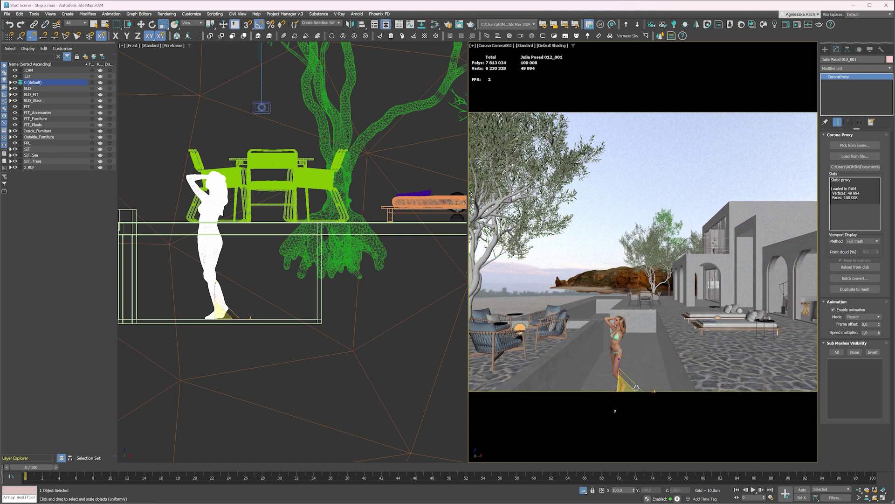
key("e")
left_click_drag(628, 402, 596, 399)
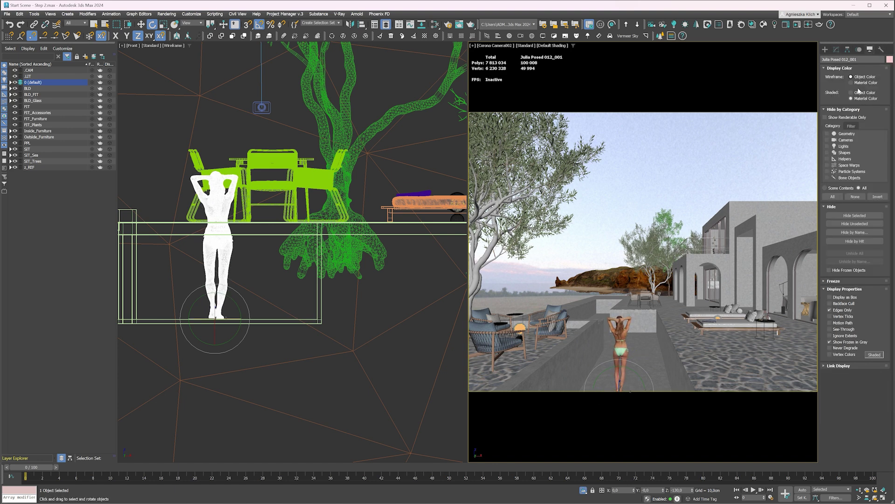
left_click(852, 93)
key("w")
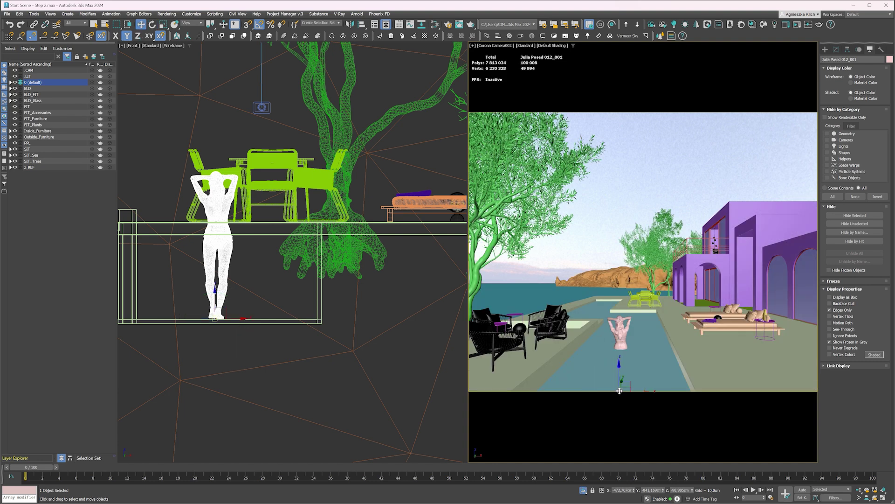
left_click_drag(620, 379, 626, 412)
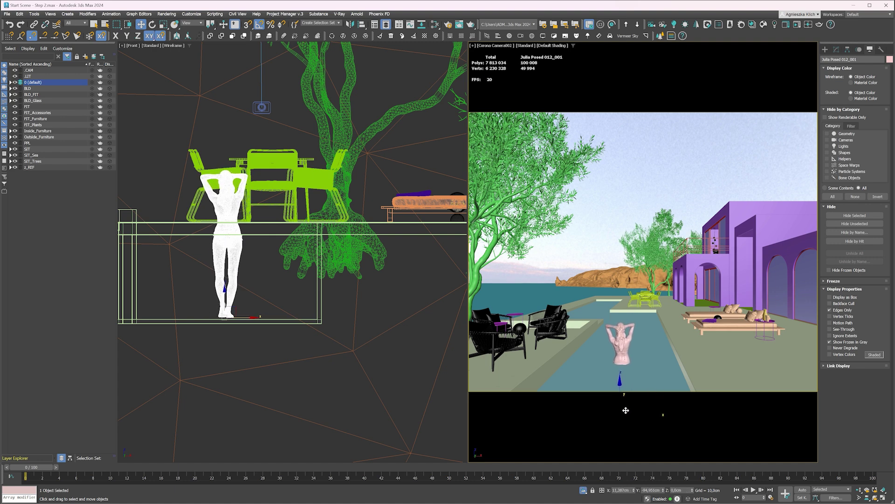
right_click(644, 331)
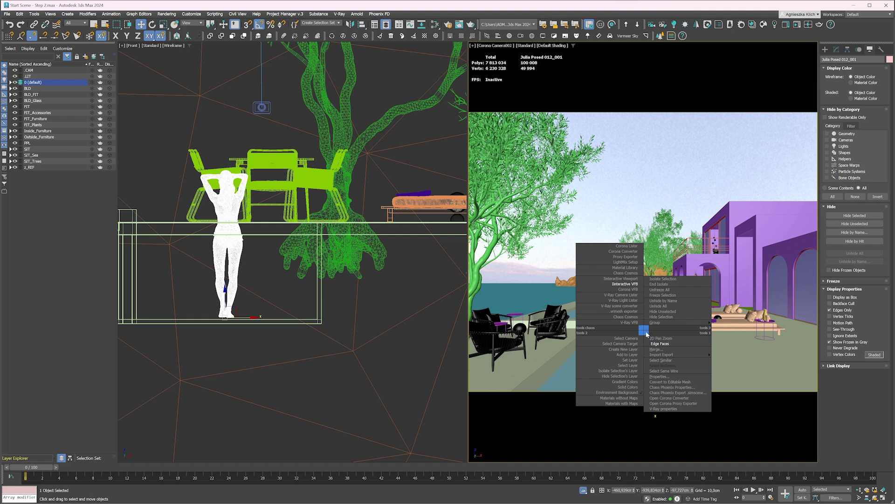
Step: Start the Corona interactive render and add the selected figure's material to Slate as an instance
left_click(625, 284)
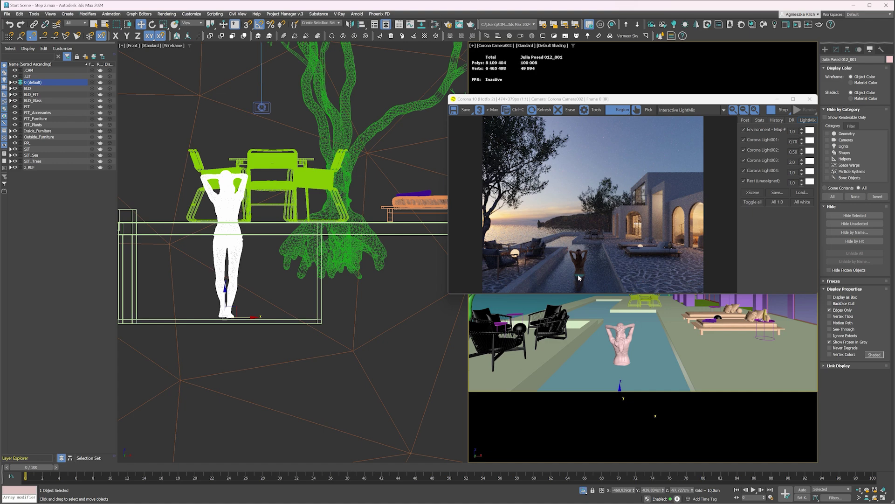
key("m")
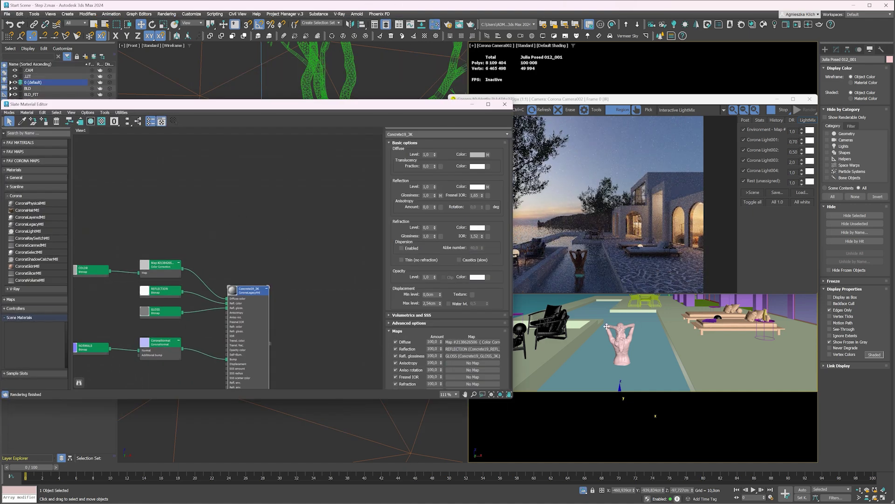
right_click(25, 321)
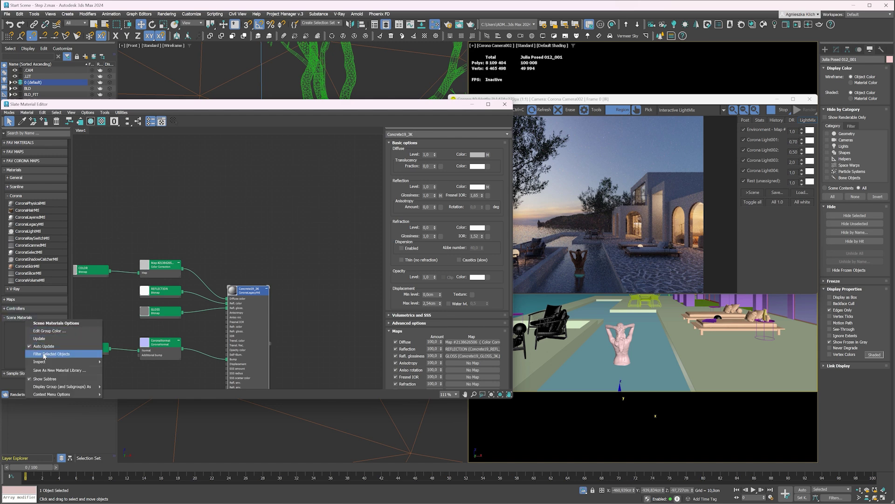
left_click(37, 355)
left_click_drag(36, 329, 343, 192)
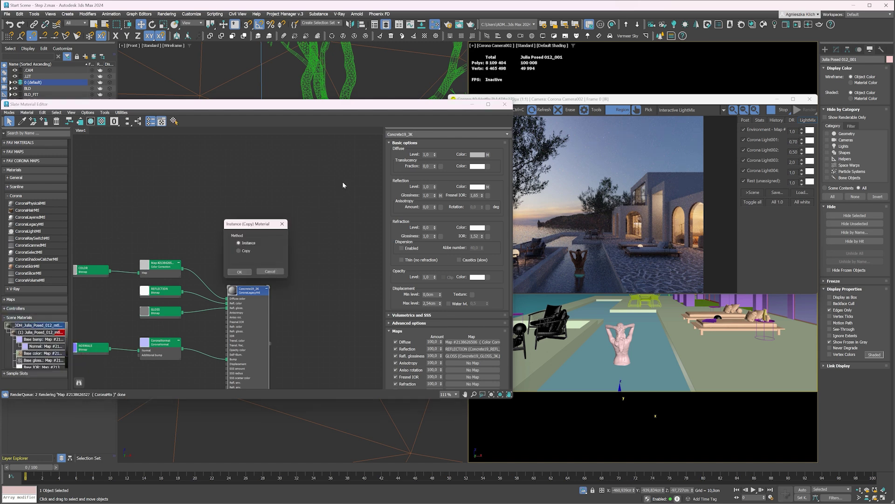
key("Return")
Step: Open the settings of the figure's diffuse texture map node
middle_click_drag(280, 186, 264, 222)
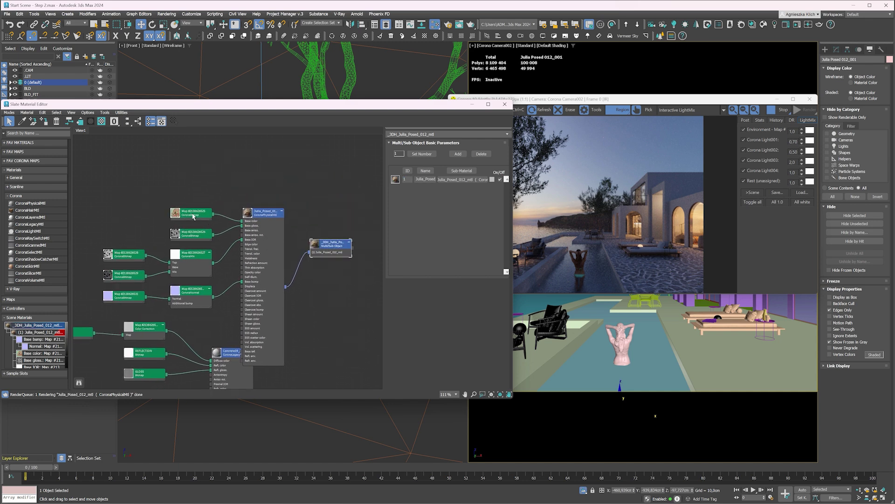
left_click_drag(189, 213, 169, 188)
double_click(169, 188)
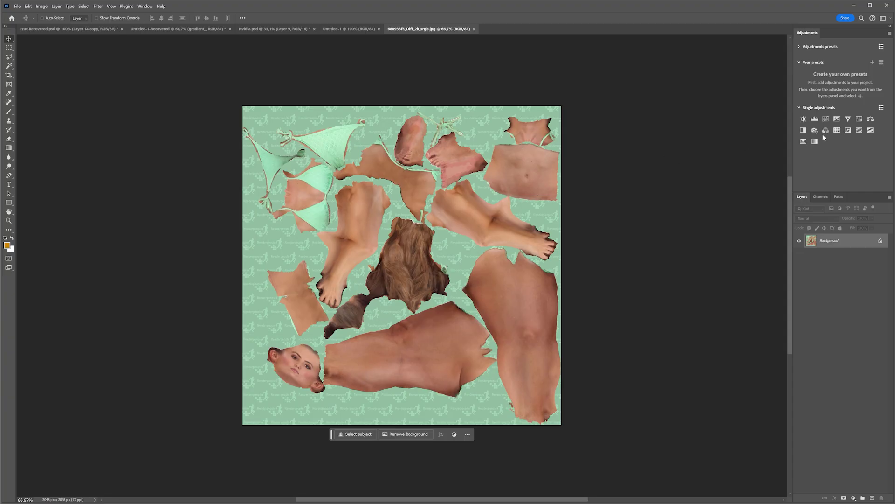
Step: Add a Hue/Saturation adjustment layer, drain the Greens' saturation, and switch the range to Cyans
left_click(860, 120)
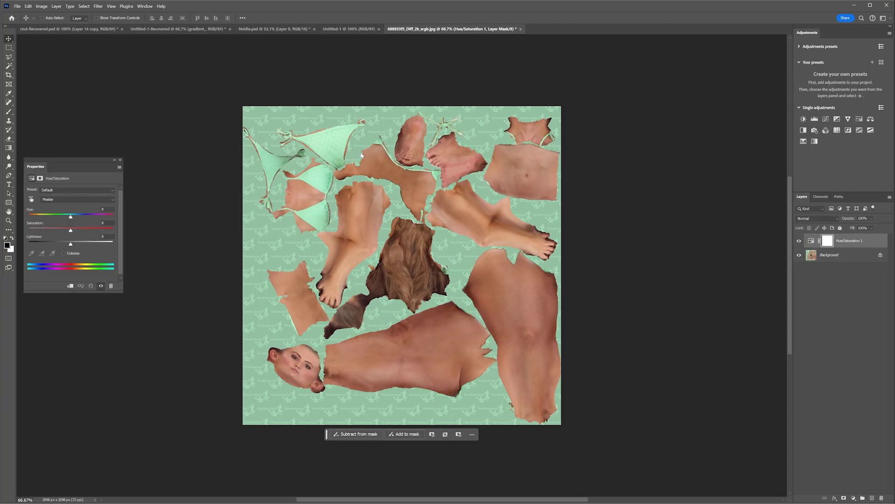
left_click(51, 199)
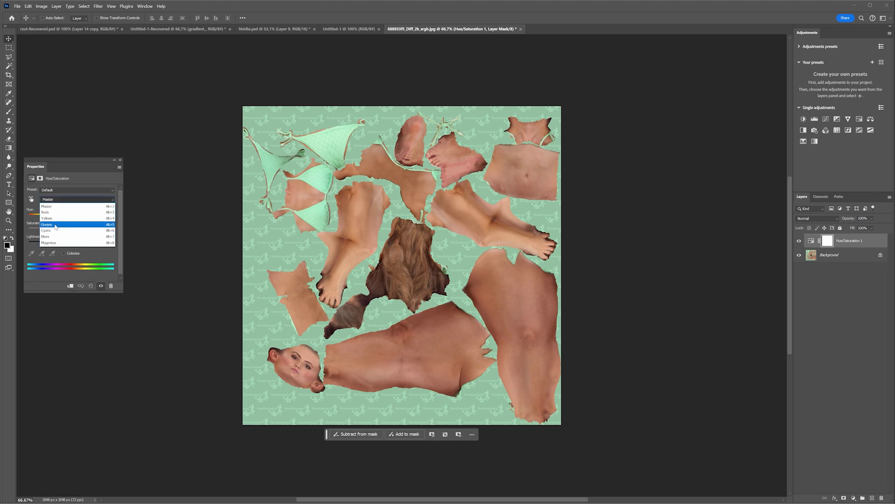
left_click(69, 229)
left_click_drag(124, 230, 26, 230)
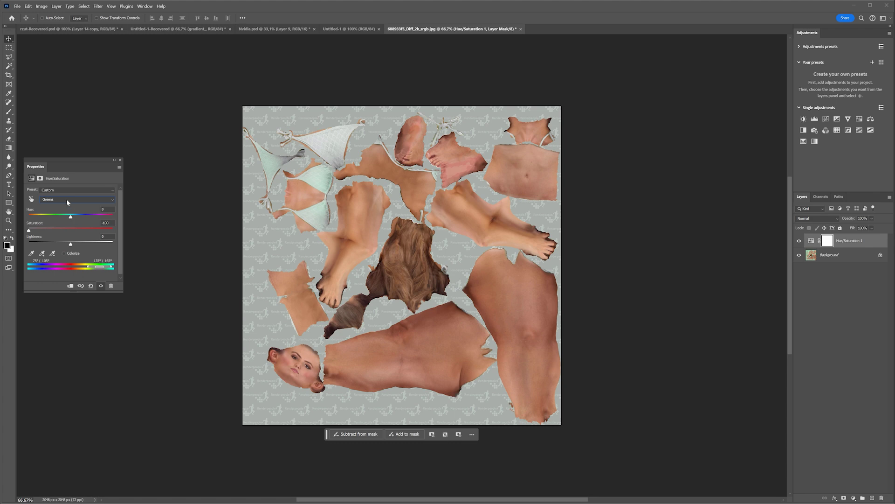
left_click(66, 199)
left_click(69, 229)
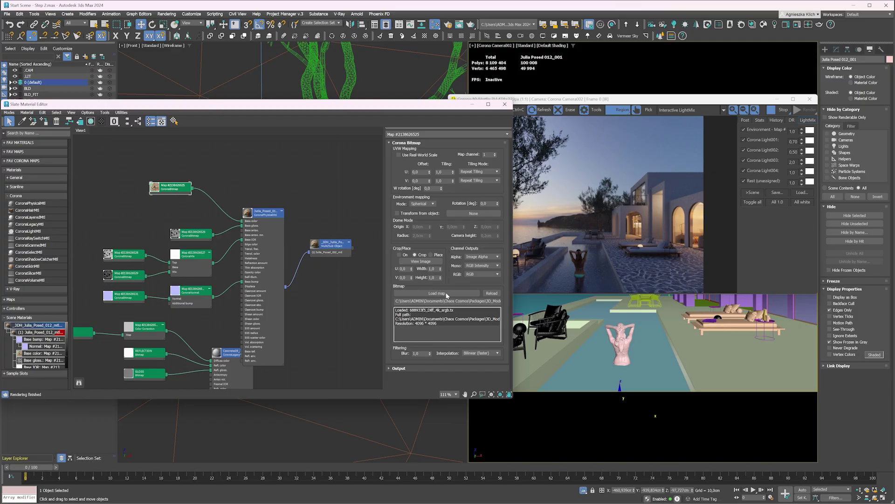
Step: Load 68893335_Diff_2k_srgb copy.jpg as the diffuse bitmap and shift the render region around the figure
left_click(459, 294)
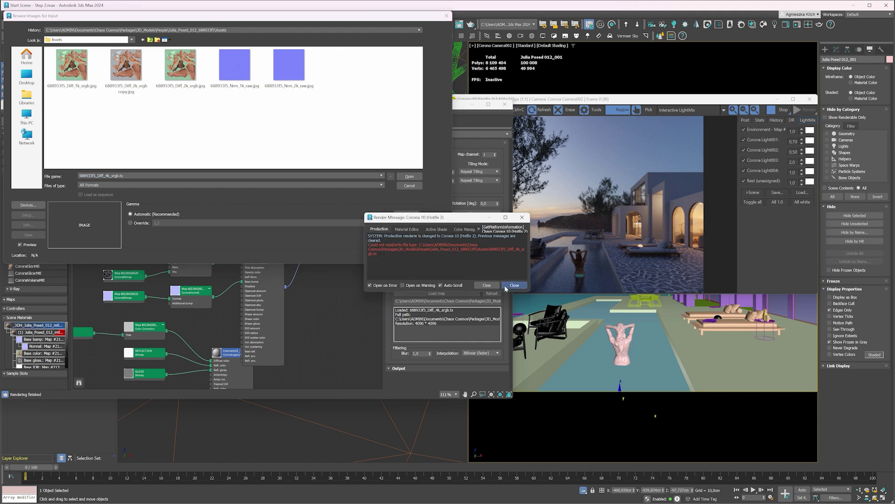
double_click(133, 67)
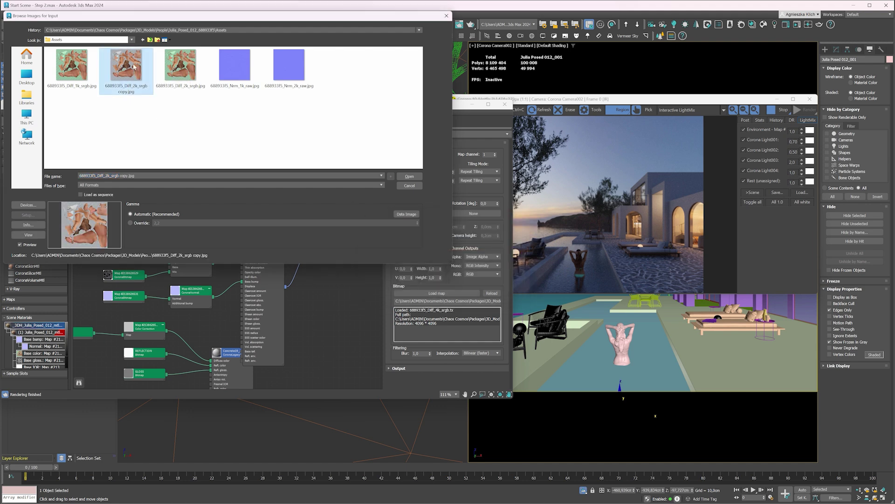
left_click(584, 260)
left_click_drag(585, 259, 587, 271)
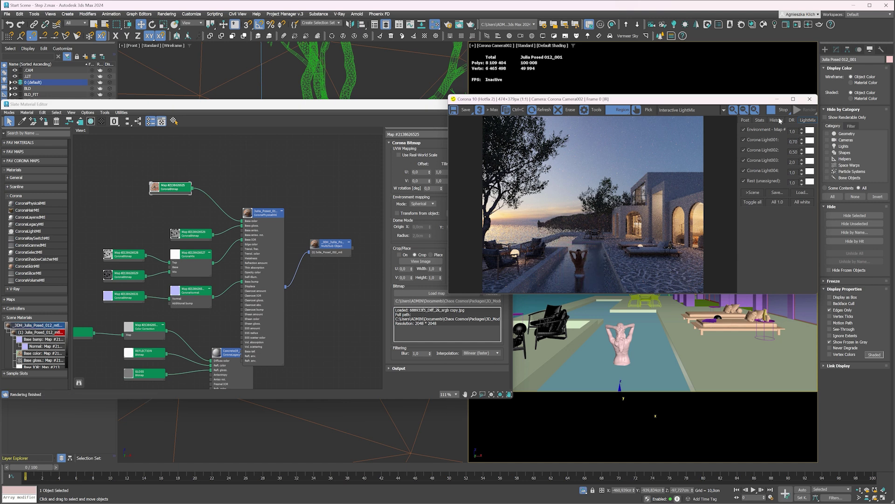
Step: Close the Slate Material Editor and move the render window higher on screen
left_click(421, 108)
left_click(506, 104)
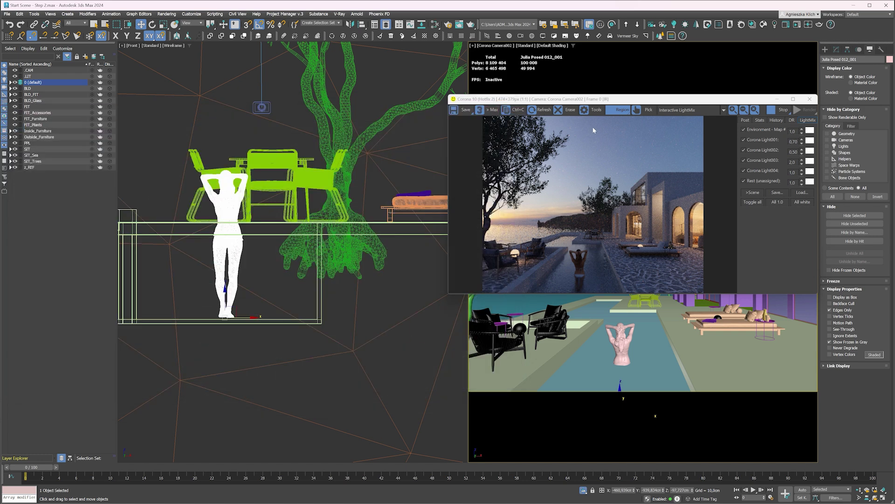
left_click_drag(755, 101, 759, 74)
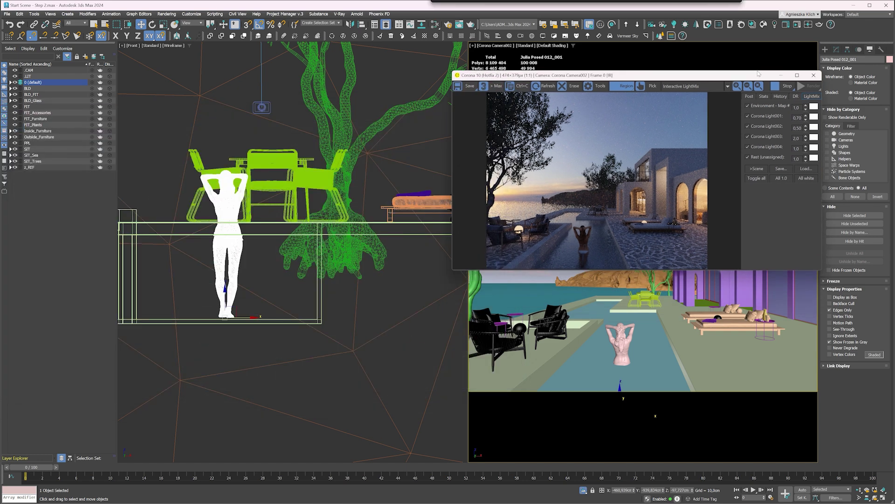
left_click(826, 49)
Step: Create a Corona light near the lounger and change its shape from sphere to plane
left_click(841, 61)
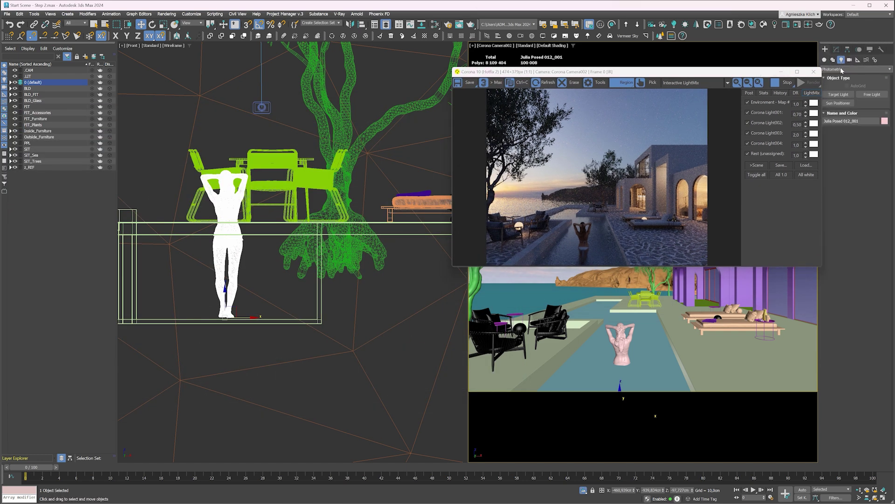
left_click(843, 70)
left_click(838, 93)
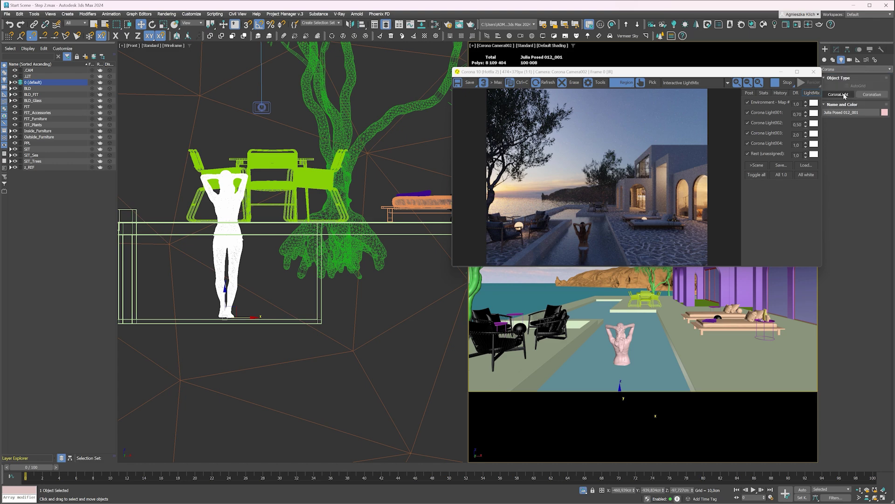
left_click(844, 94)
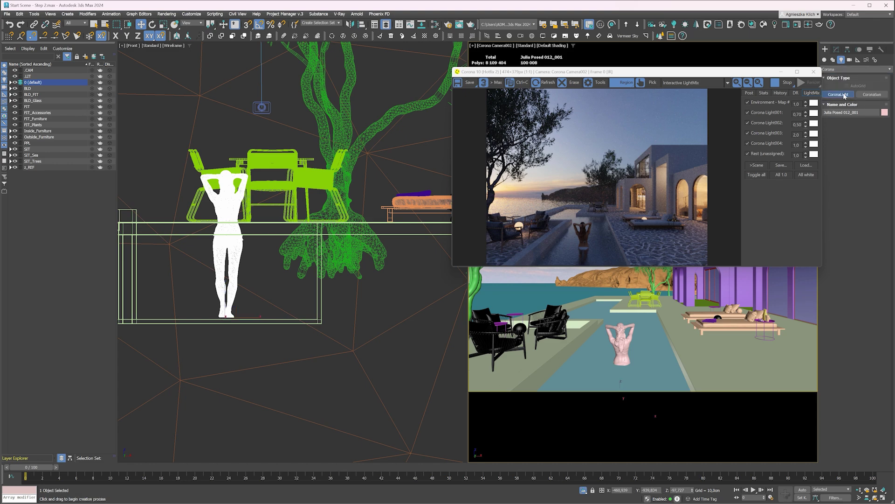
left_click(707, 354)
left_click(855, 187)
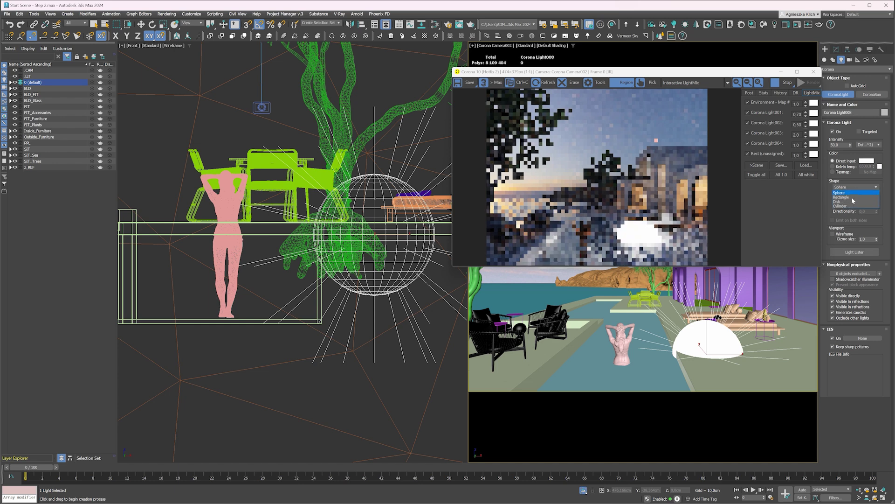
left_click(852, 197)
Step: Tilt the plane light about 95° on X and raise it
key("e")
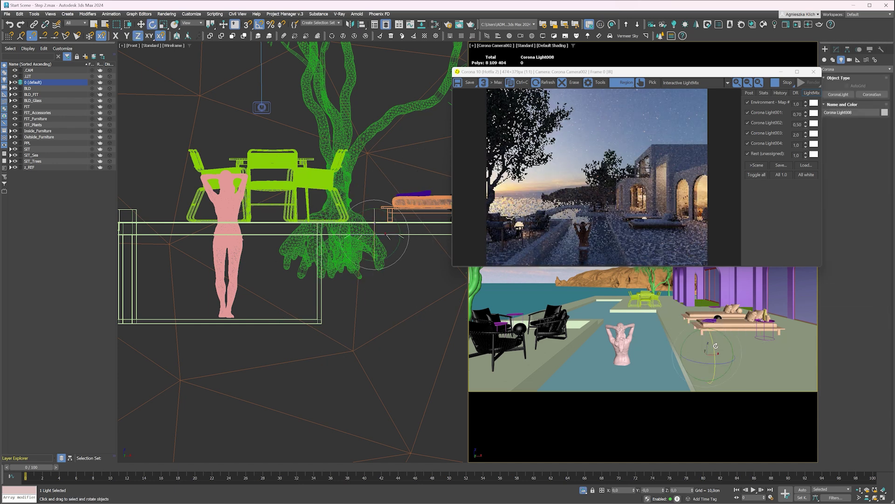
left_click_drag(716, 346, 718, 369)
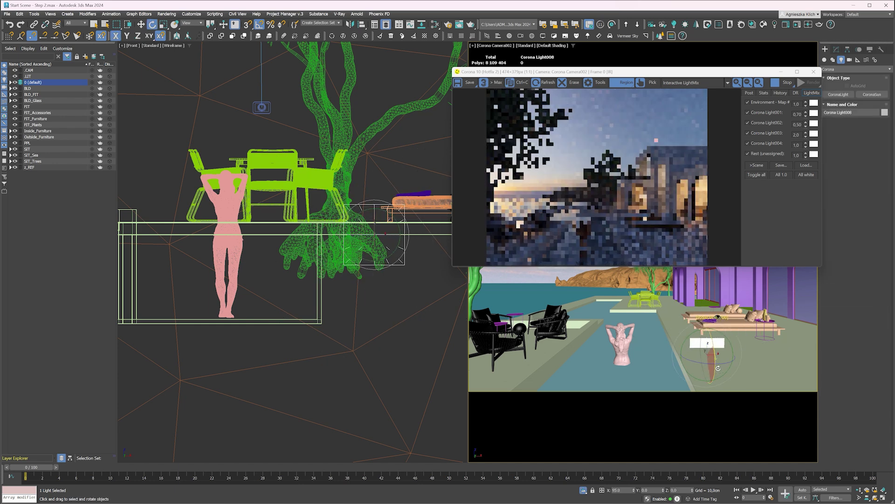
key("w")
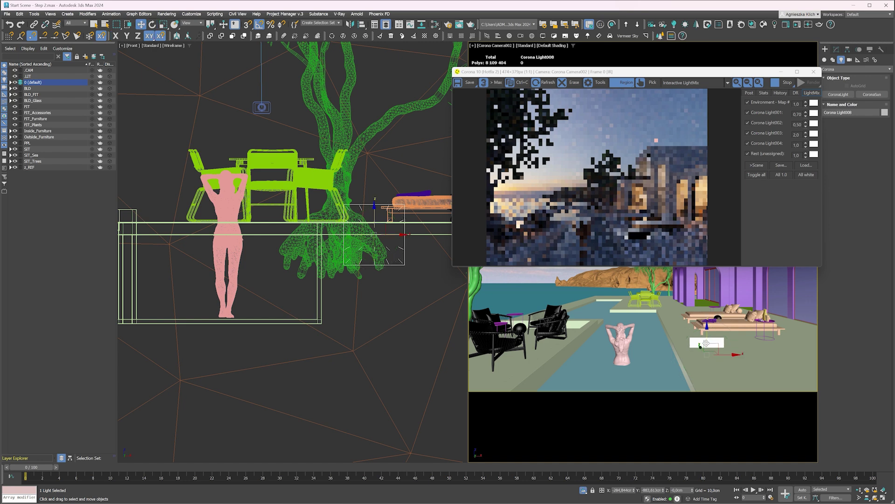
left_click_drag(706, 340, 699, 312)
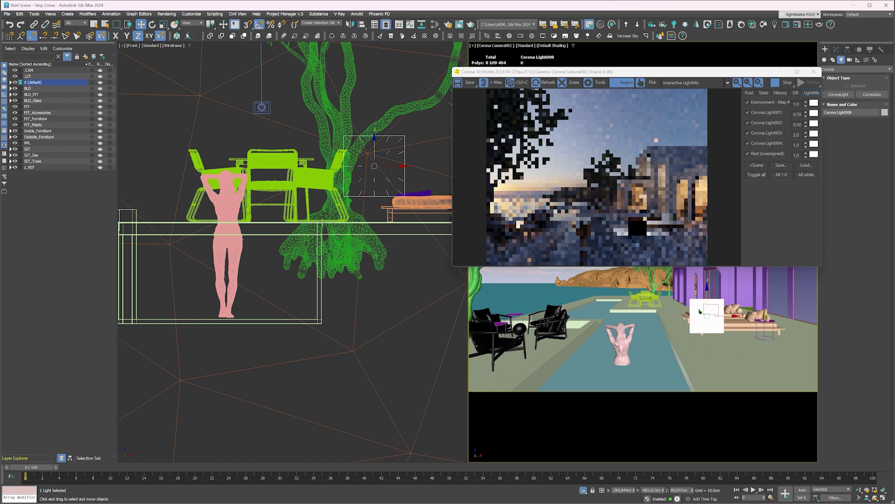
Step: In the Top view, move the light down-left to sit beside the pool figure
key("t")
key("z")
scroll(322, 242, "down", 5)
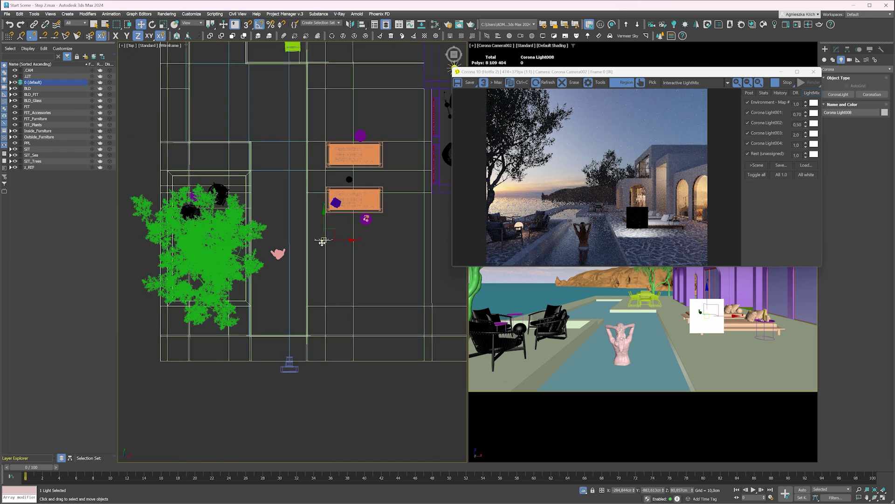
scroll(322, 242, "up", 3)
left_click_drag(334, 233, 216, 306)
key("e")
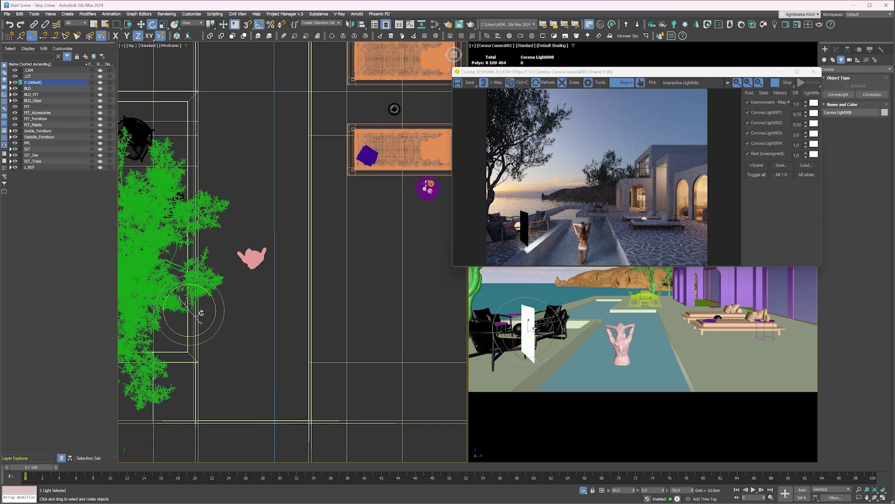
middle_click_drag(201, 313, 254, 280)
key("w")
left_click_drag(255, 268, 231, 287)
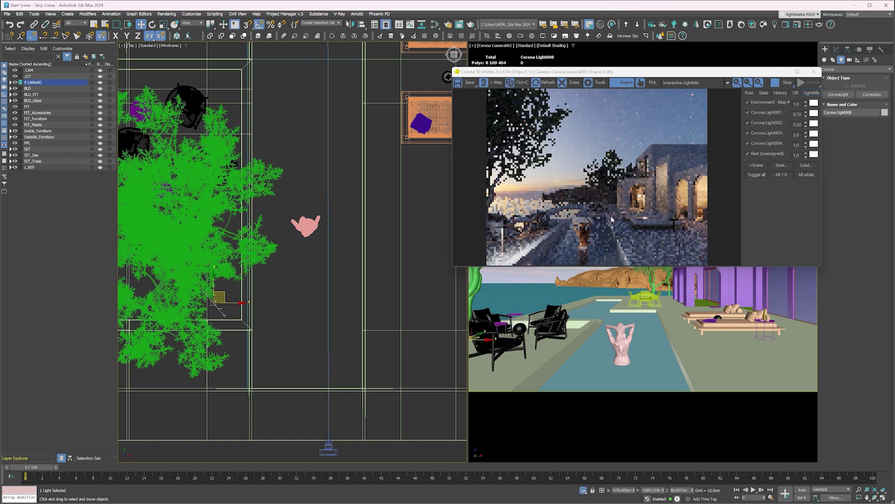
Step: Switch the light's exclude list to Include, limiting it to the woman in the pool
left_click(837, 49)
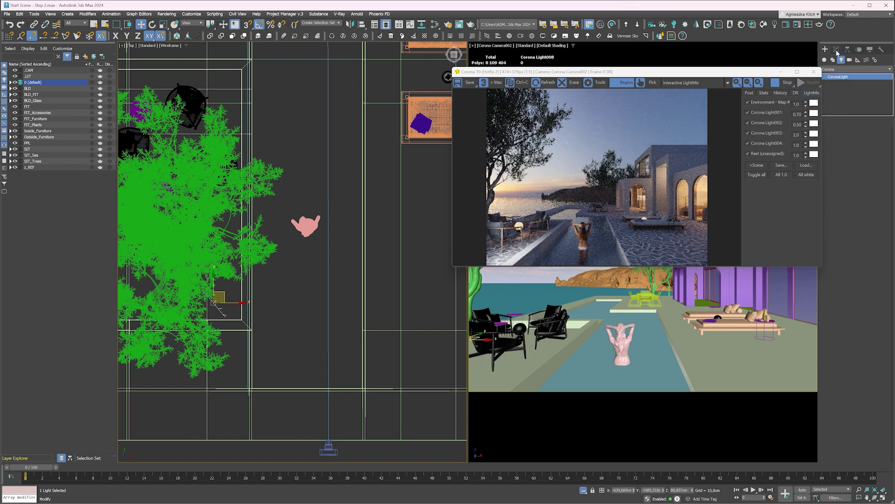
left_click(880, 286)
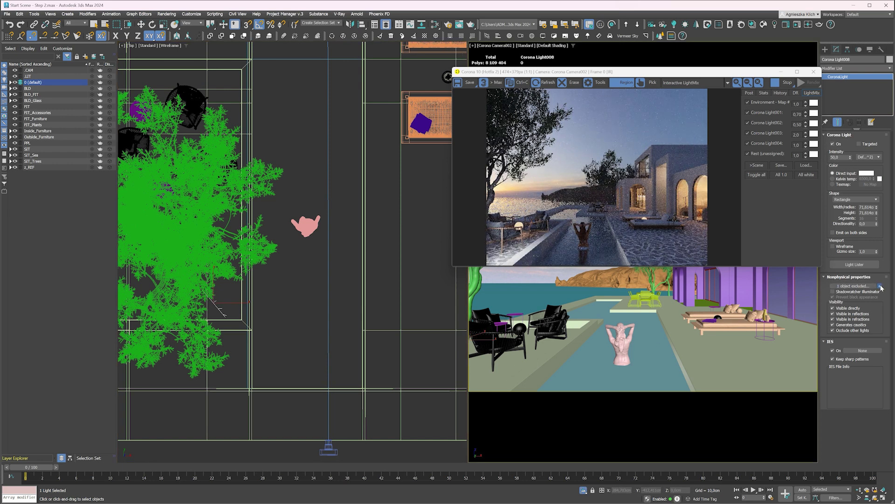
left_click(854, 286)
left_click(459, 179)
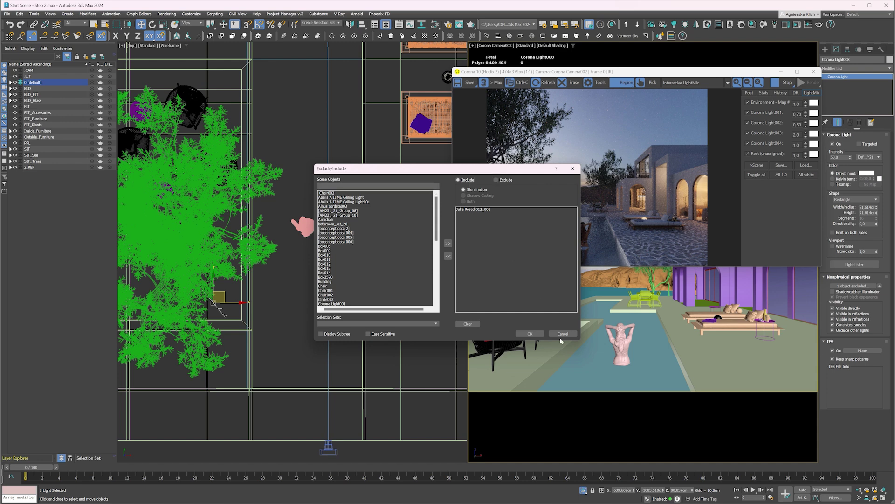
left_click(540, 333)
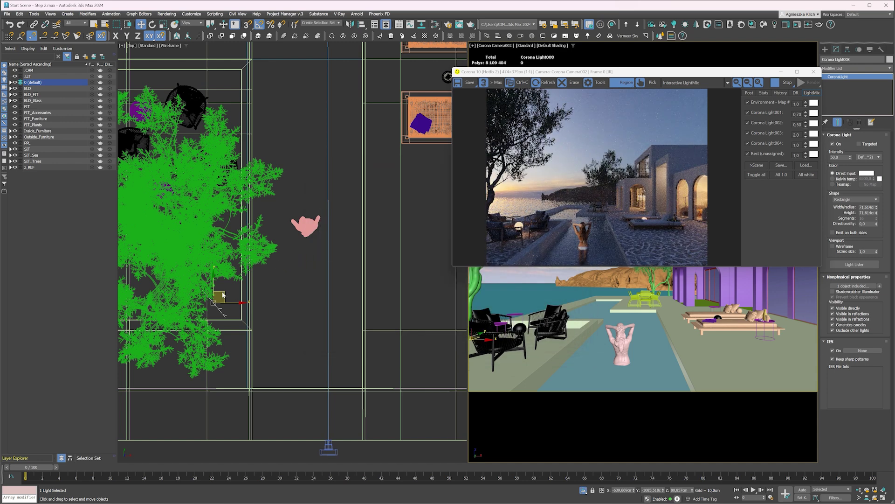
Step: Clone the light, turn the copy about 90° onto her other side, and set a render region
left_click_drag(223, 295, 413, 294, "shift")
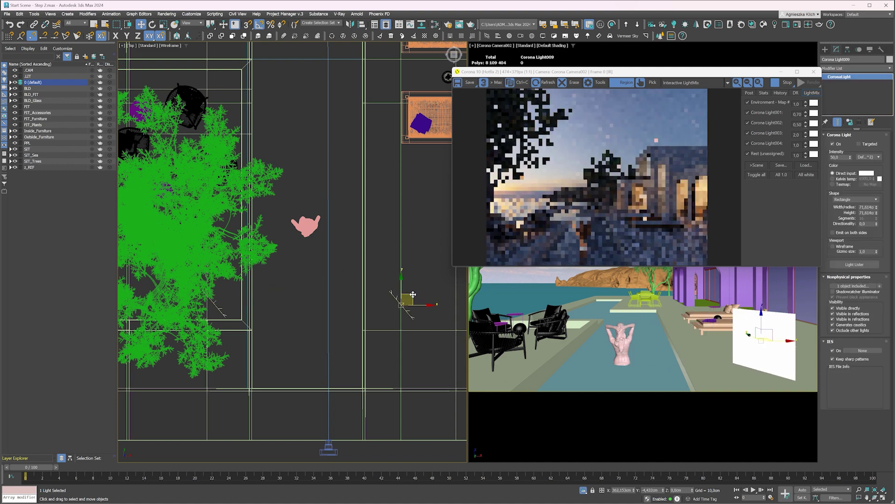
key("Return")
key("e")
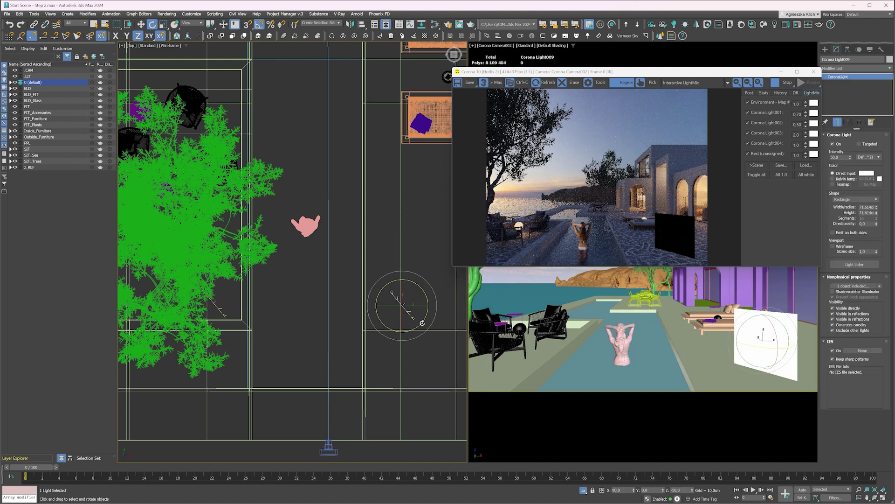
left_click_drag(422, 323, 423, 302)
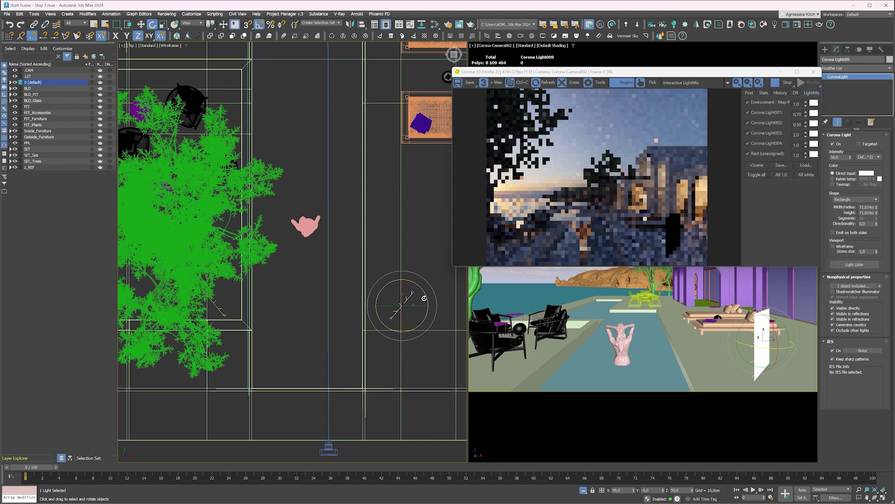
key("w")
left_click_drag(410, 295, 448, 298)
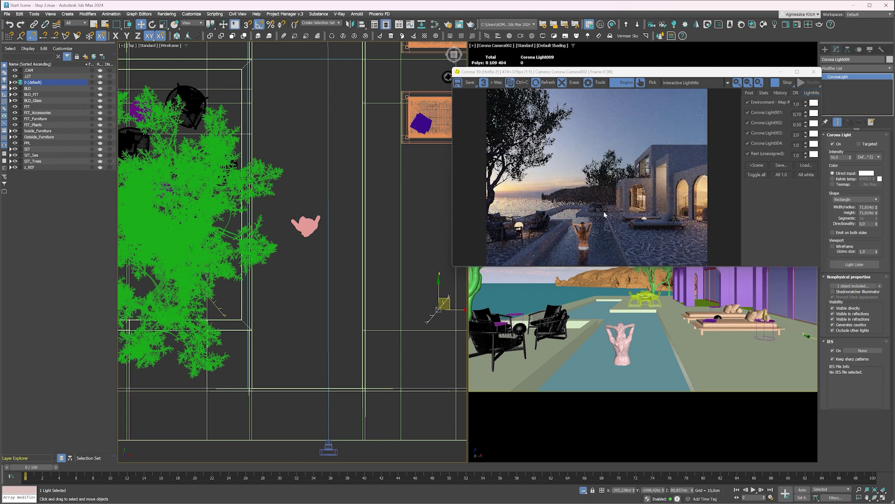
left_click_drag(606, 216, 556, 259)
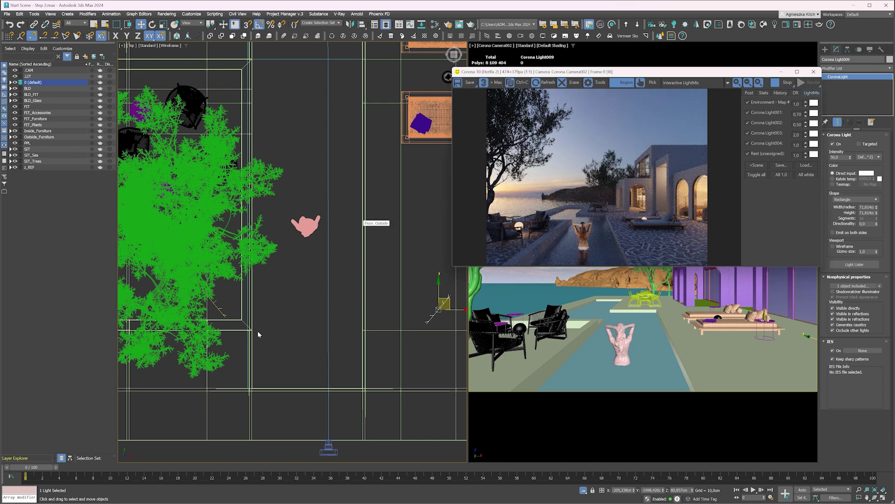
Step: Set Corona Light008 intensity to 10 and Corona Light009 intensity to 30
left_click(219, 308)
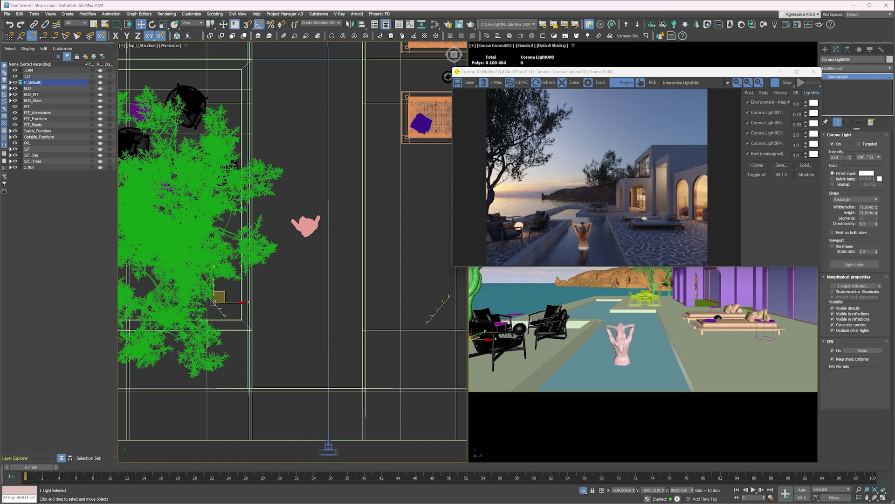
double_click(842, 157)
type("10")
key("Return")
left_click(440, 308)
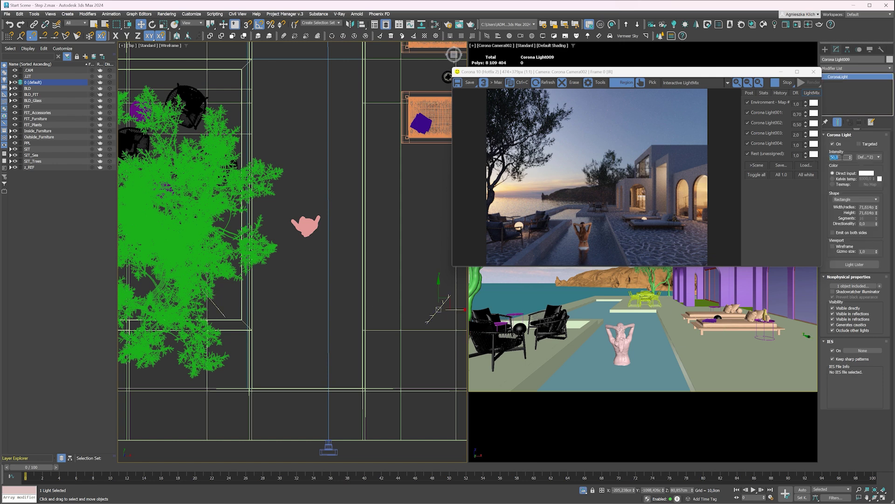
type("30")
key("Return")
Step: Redraw the render region around the woman, compare unassigned lights in LightMix, and stop rendering
left_click_drag(551, 210, 603, 247)
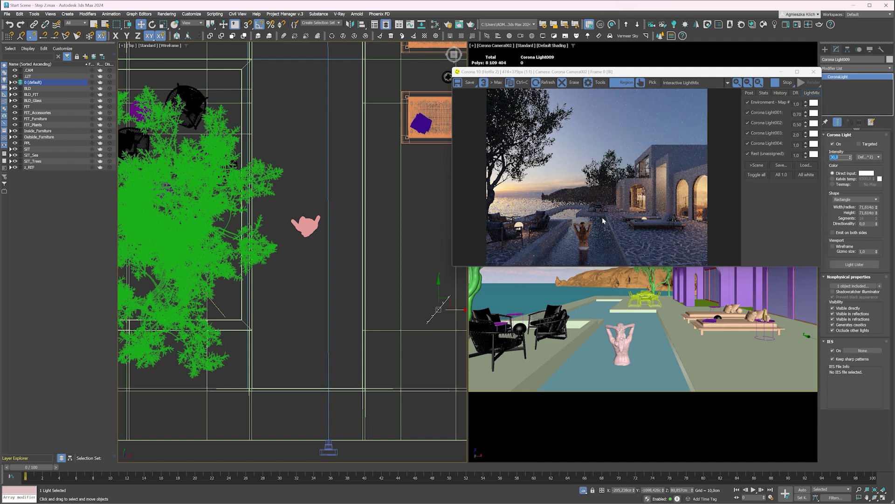
left_click_drag(593, 247, 593, 252)
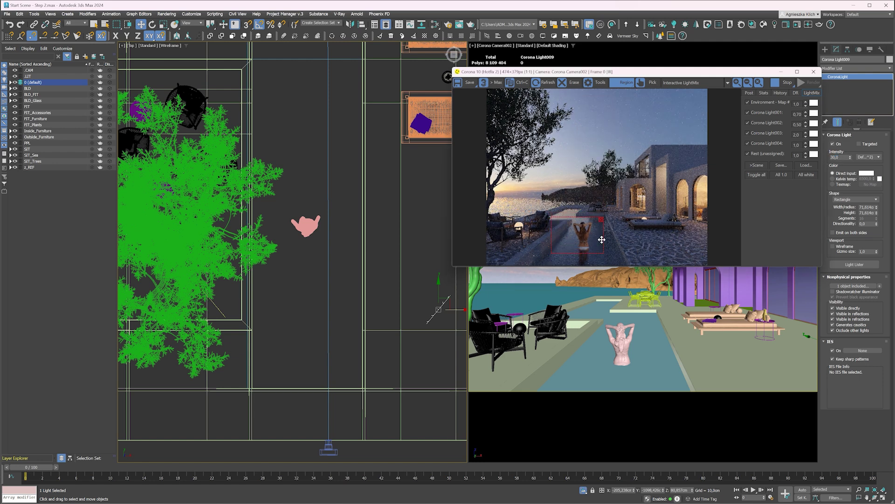
left_click(749, 155)
left_click(749, 155)
left_click(749, 155)
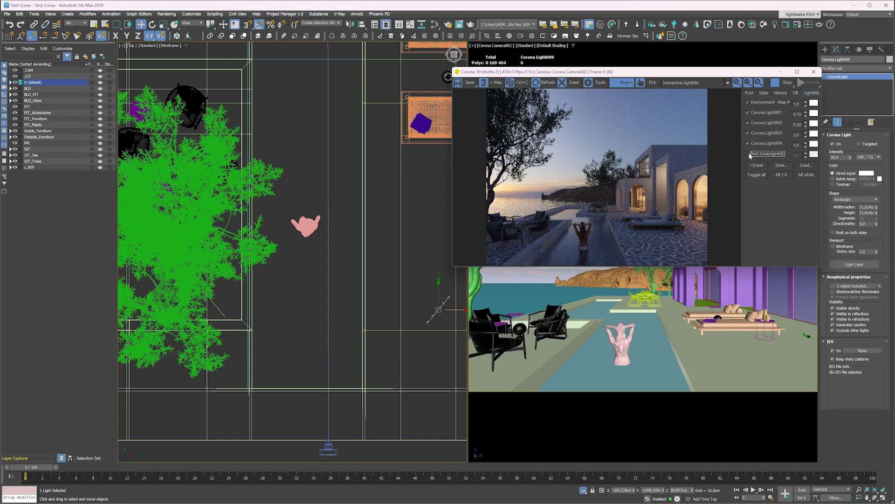
left_click(749, 155)
left_click(788, 82)
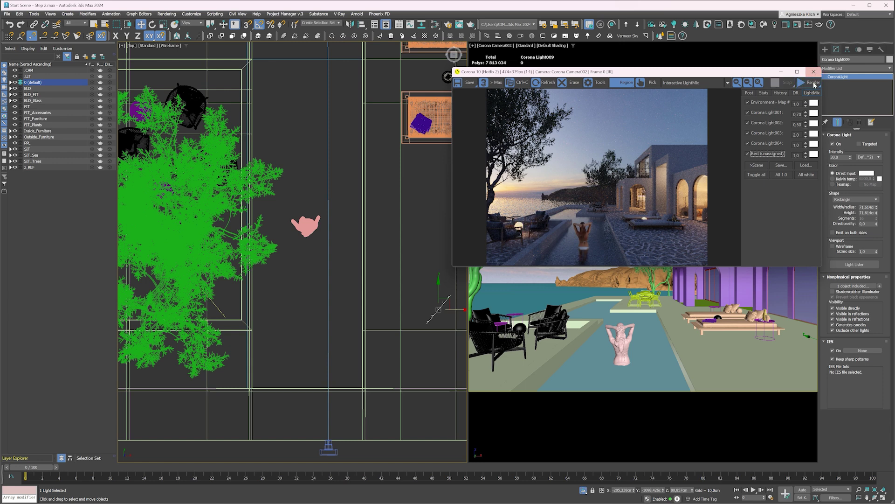
Step: Close the frame buffer and import seated man 00180 Terrell 010 from Cosmos People › Sitting
left_click(814, 72)
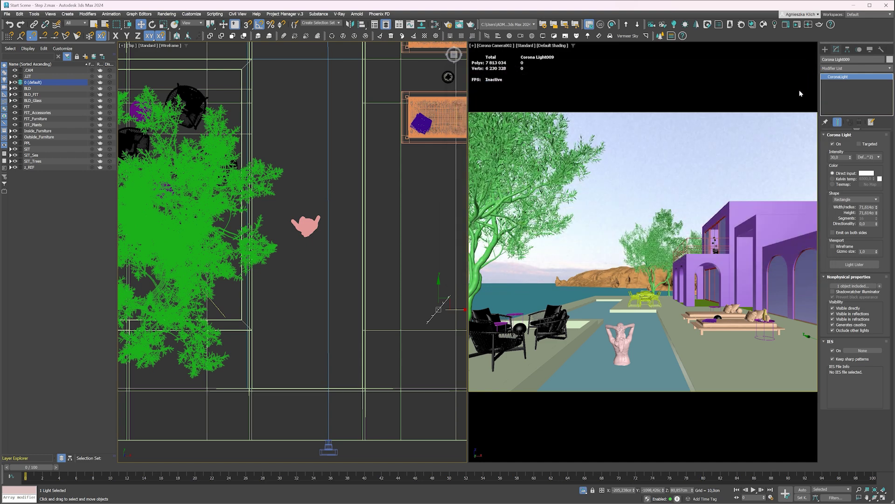
left_click(763, 24)
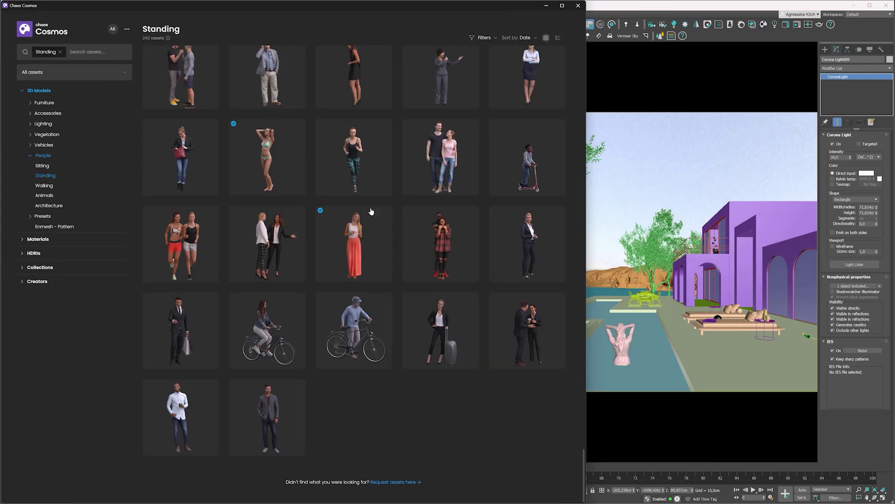
scroll(316, 216, "up", 1)
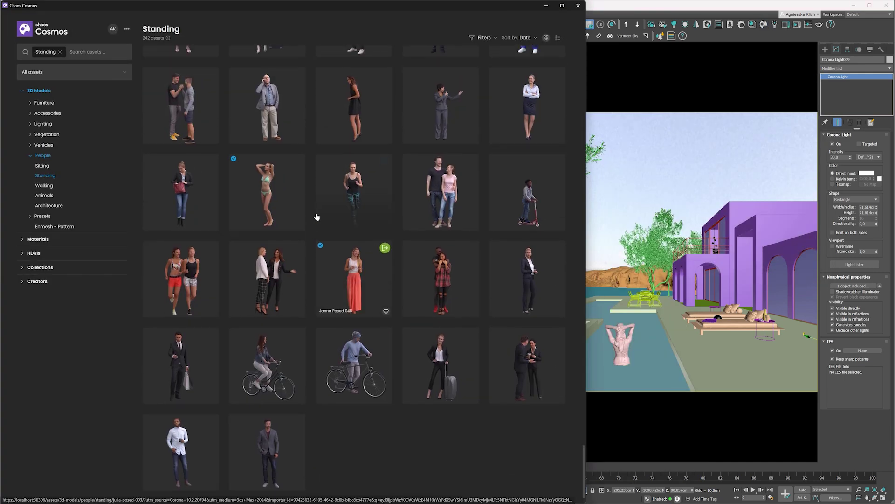
scroll(316, 218, "up", 1)
left_click(42, 167)
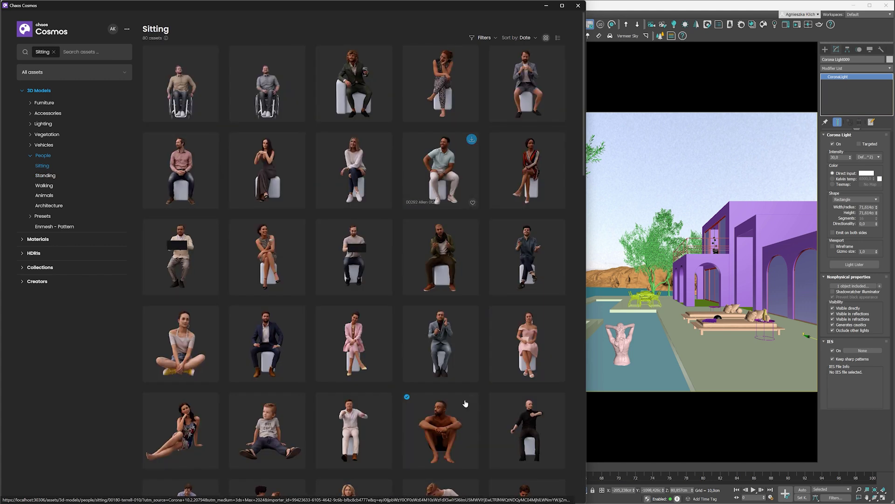
left_click(471, 401)
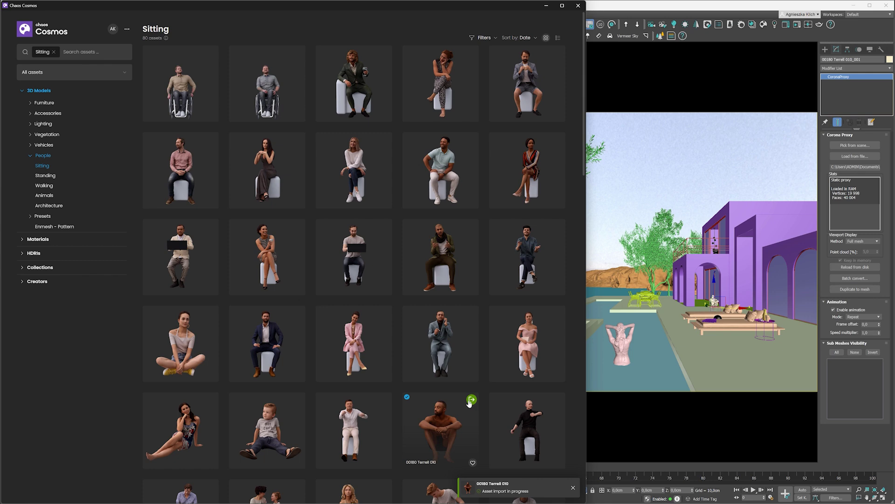
left_click(546, 5)
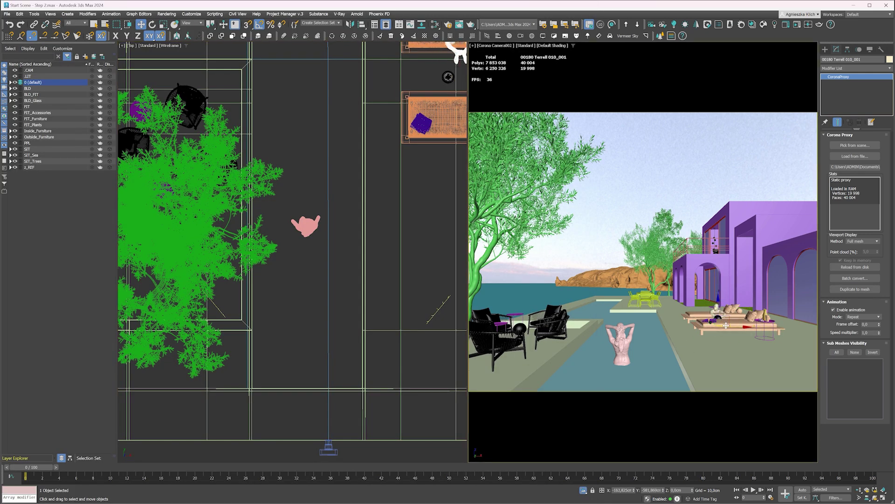
Step: Rotate Terrell 010 by 85° on Z, raise him, and slide him onto the sun lounger
key("e")
left_click_drag(456, 54, 460, 58)
key("w")
left_click_drag(721, 326, 724, 304)
key("z")
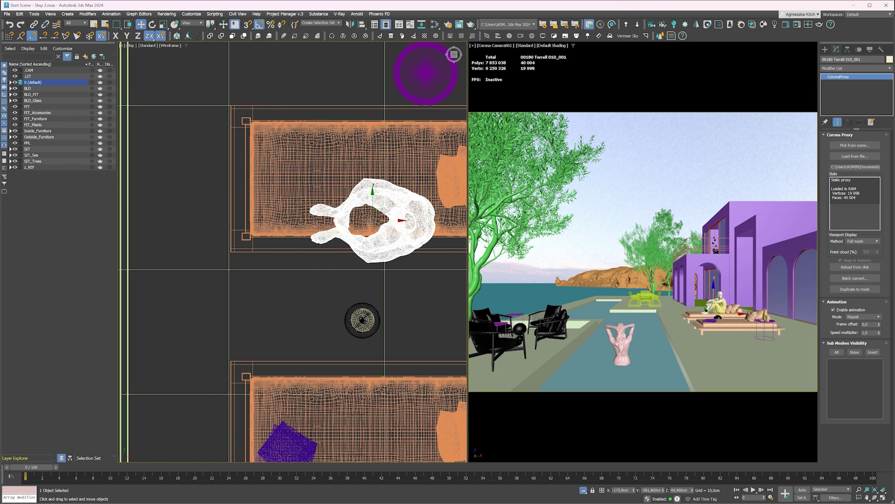
left_click_drag(378, 215, 388, 173)
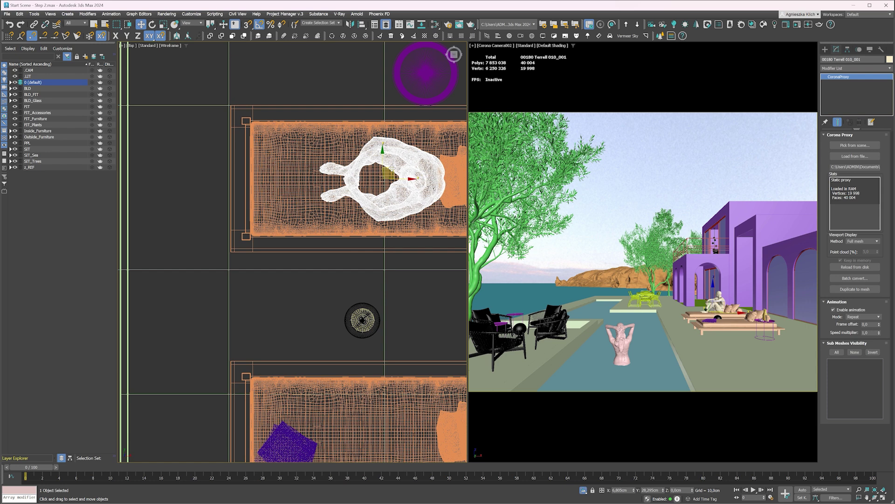
left_click(720, 171)
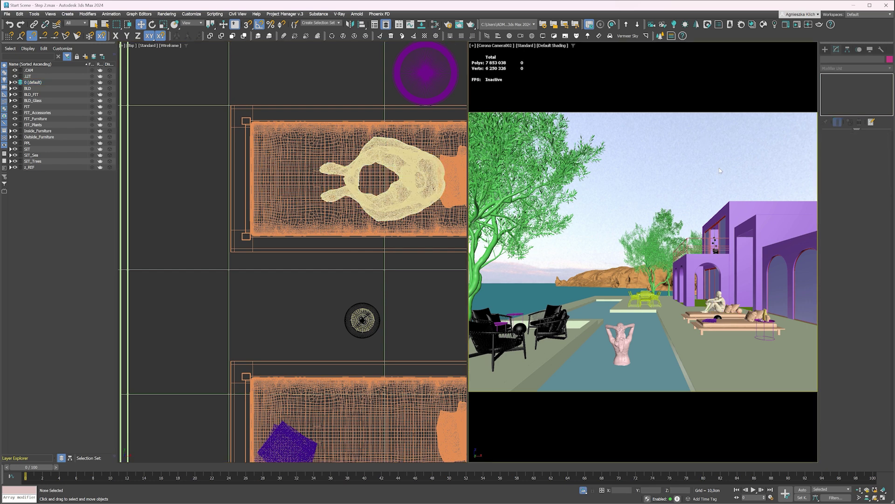